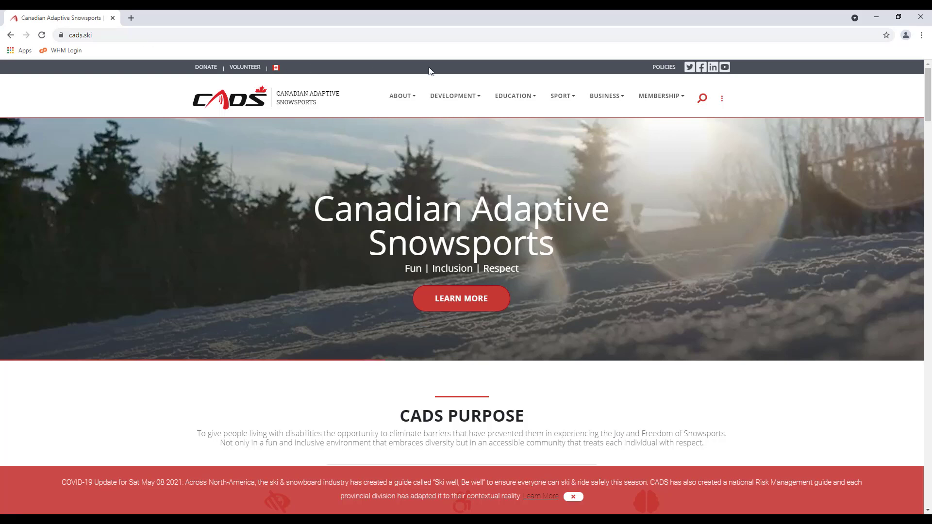
Sign in through Member Login with the administrator's user ID and password, then proceed into New Demo Club
mouse_move(648, 96)
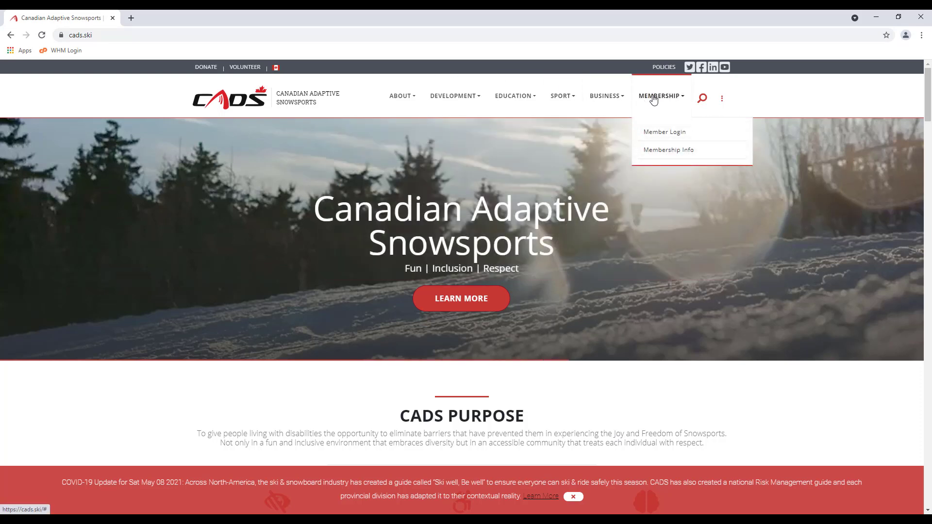
click(659, 136)
text(ne)
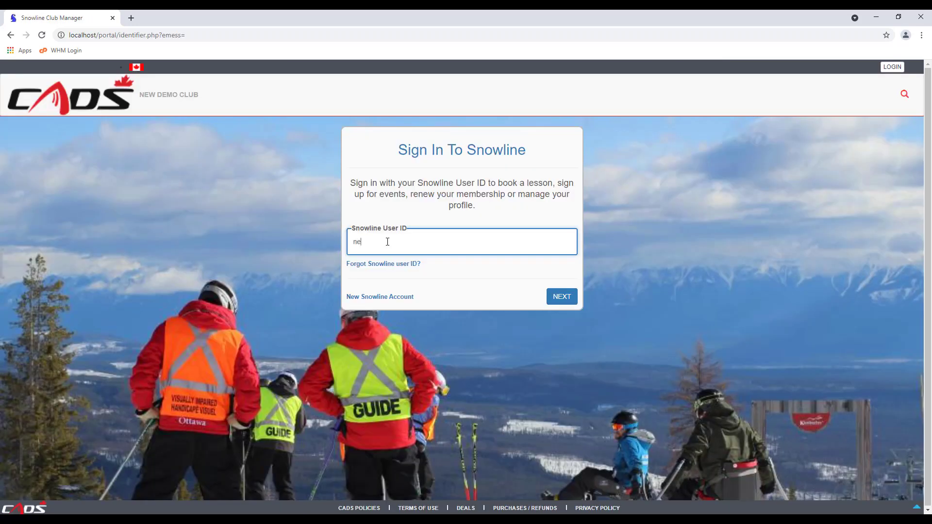
text(wclubadmin)
key(Return)
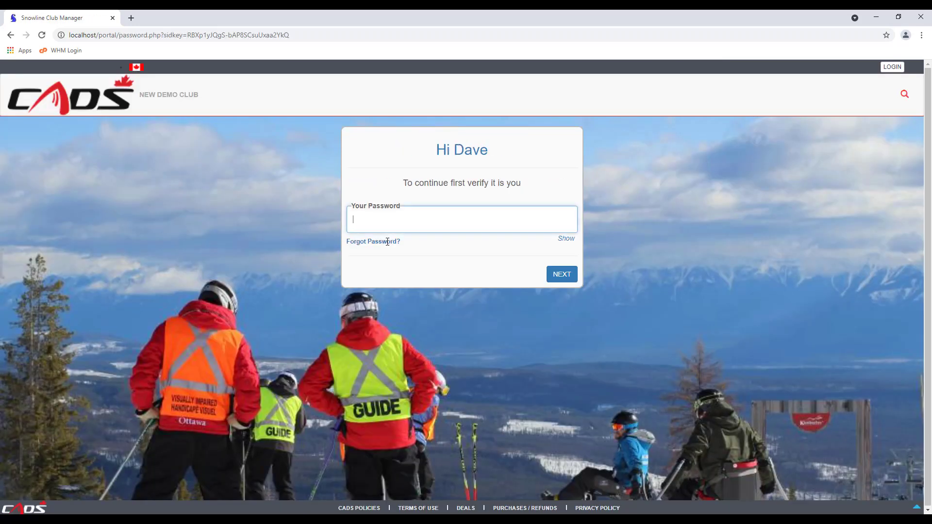
text(*********)
key(Return)
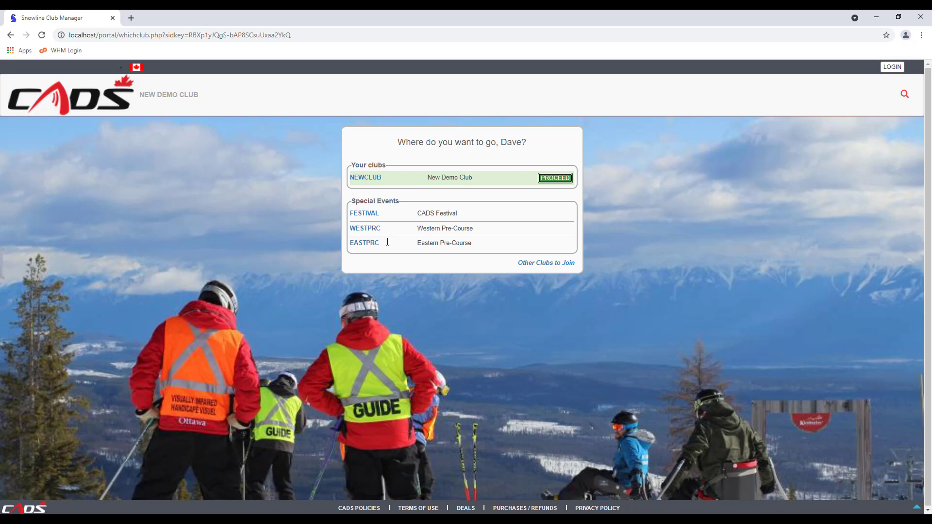
click(559, 179)
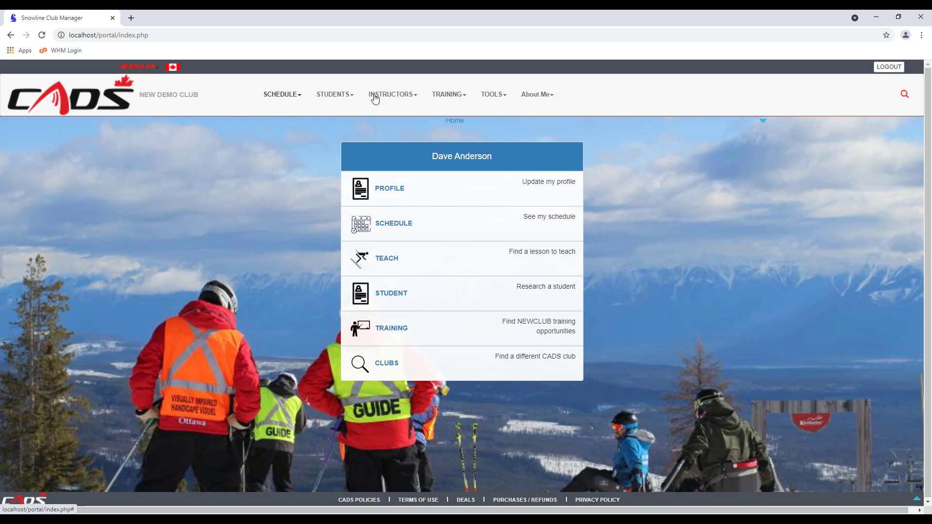
Open New Demo Club's Club Configuration form from Club Admin > Club Setup and review its full name
click(496, 98)
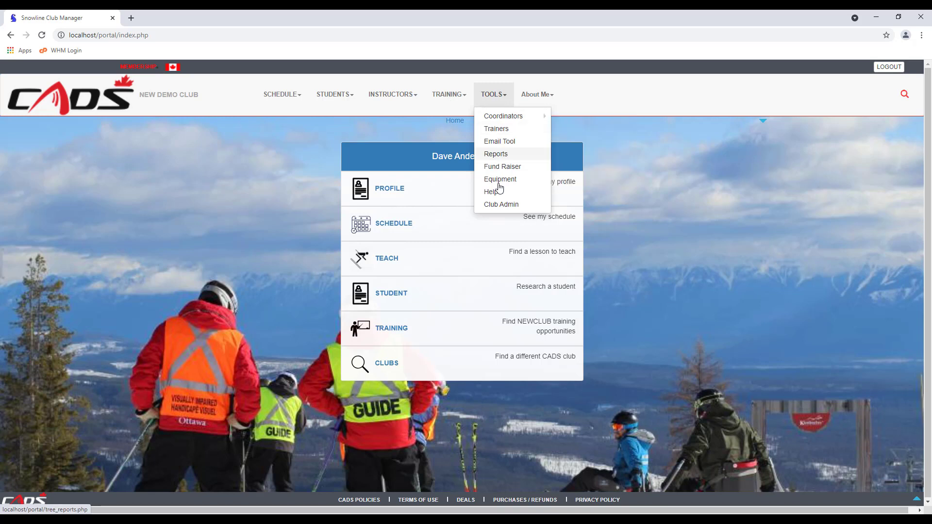
click(495, 208)
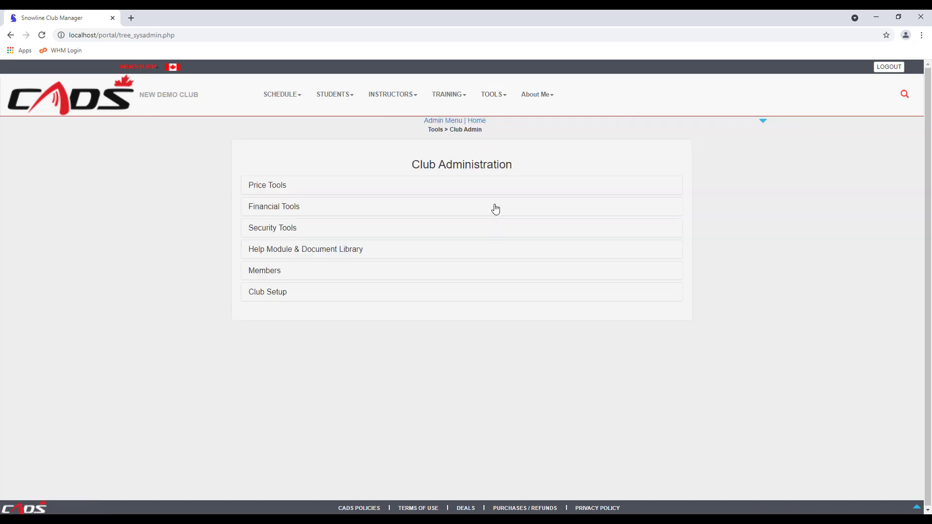
click(278, 296)
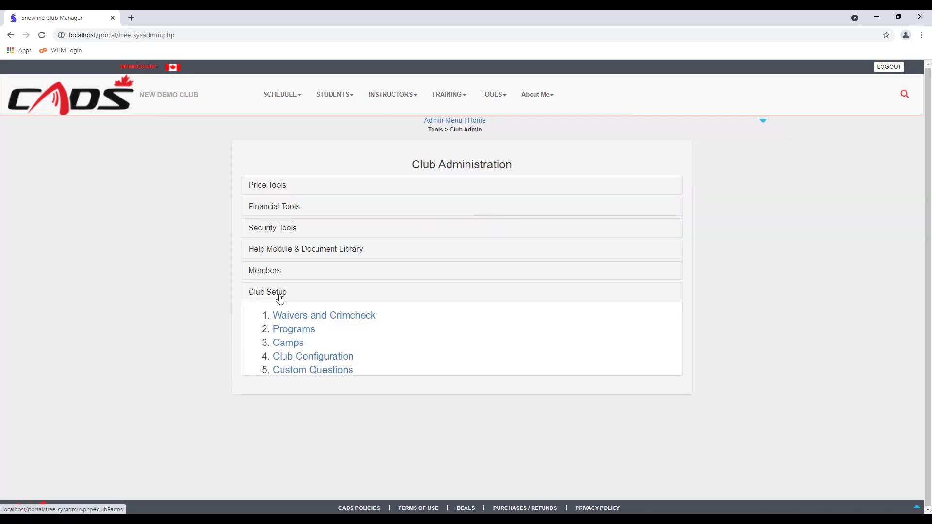
click(324, 363)
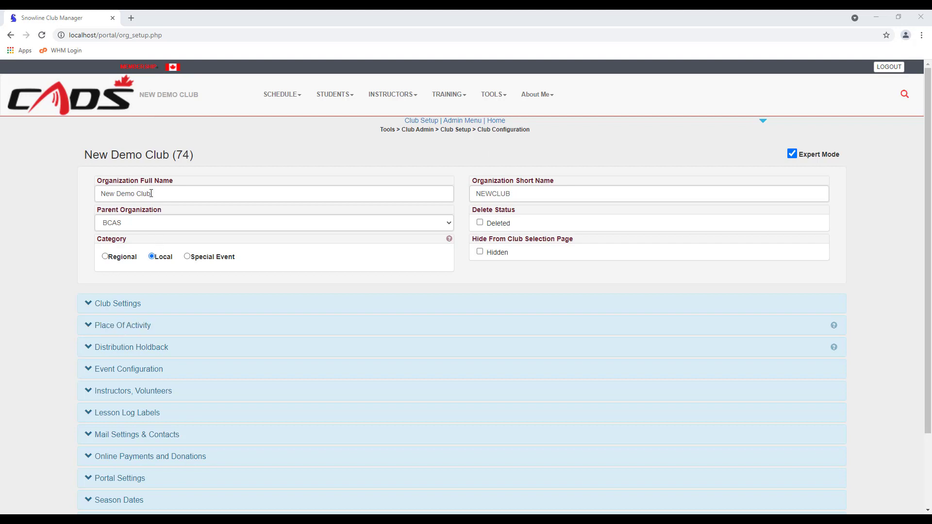
drag(154, 194, 98, 201)
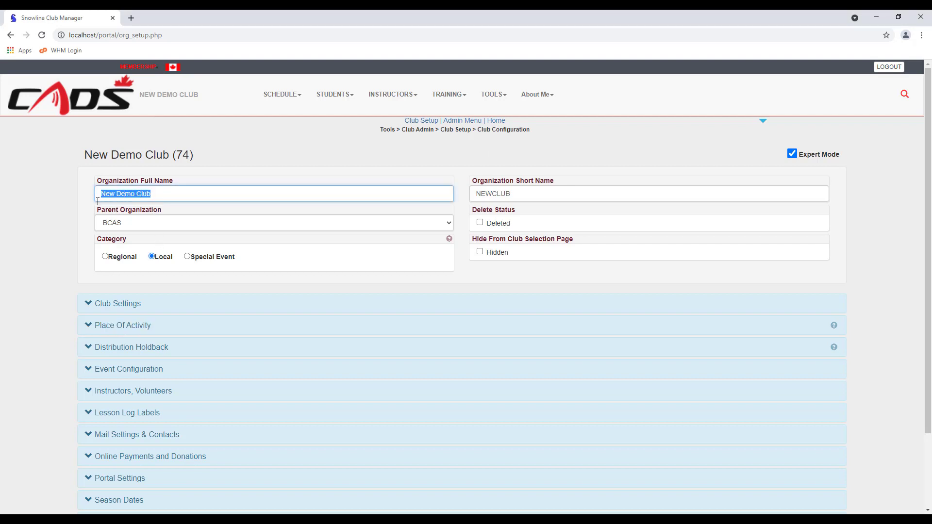
click(354, 192)
Fill in the club's email and contact details in Club Settings and set the Mountain time zone
click(113, 306)
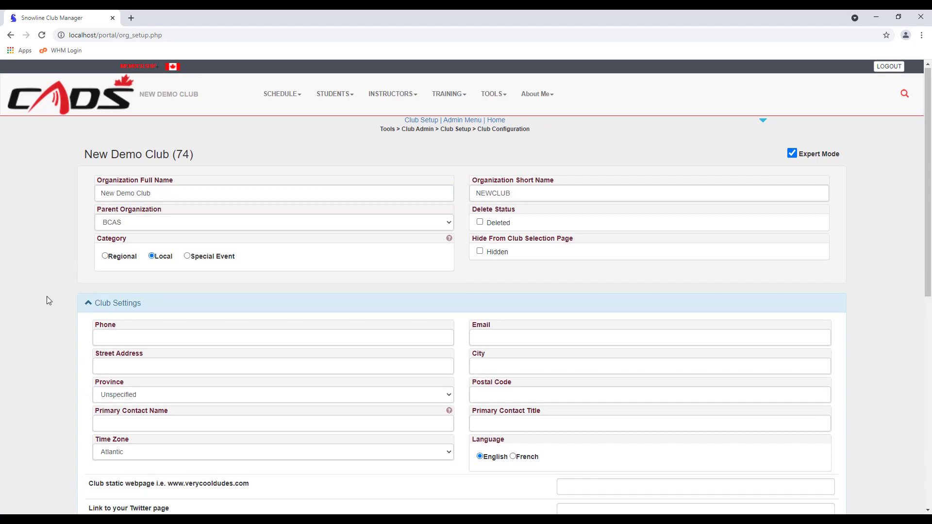
scroll(47, 297, down, 3)
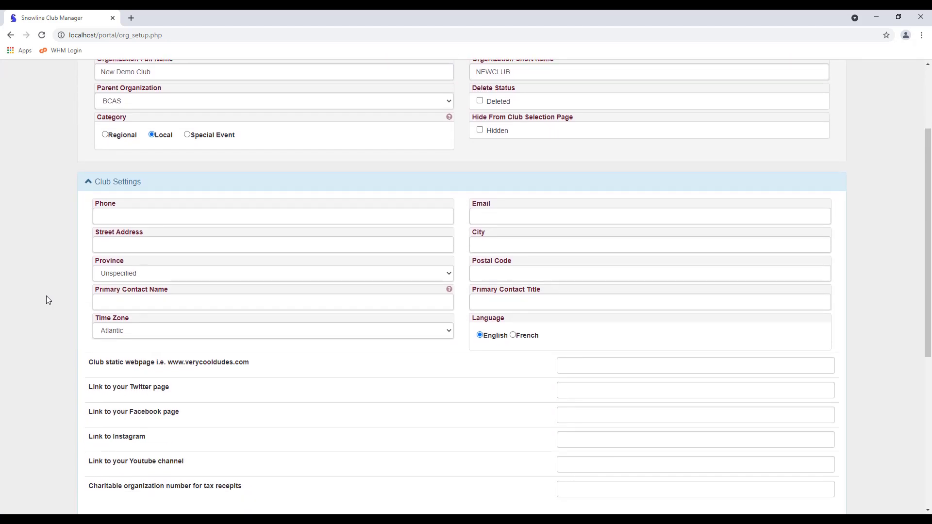
scroll(46, 295, down, 2)
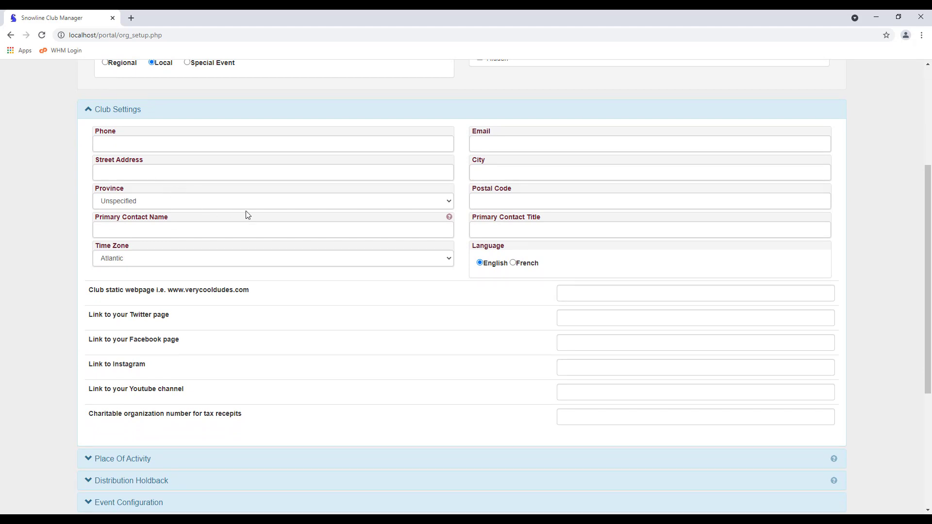
click(493, 143)
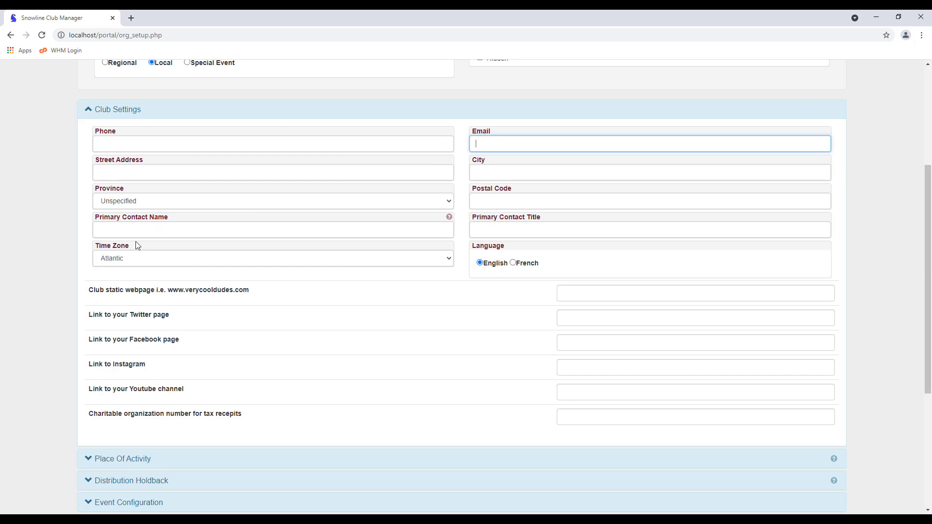
click(450, 262)
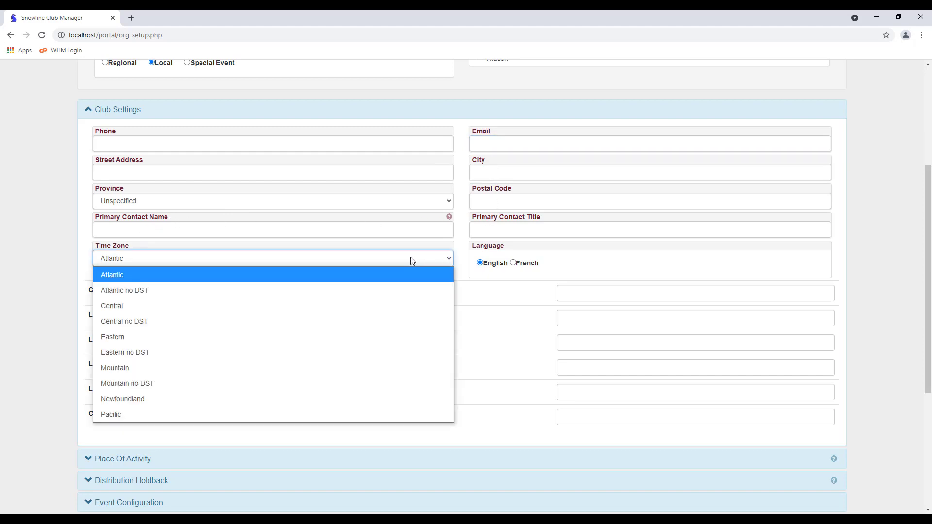
click(132, 397)
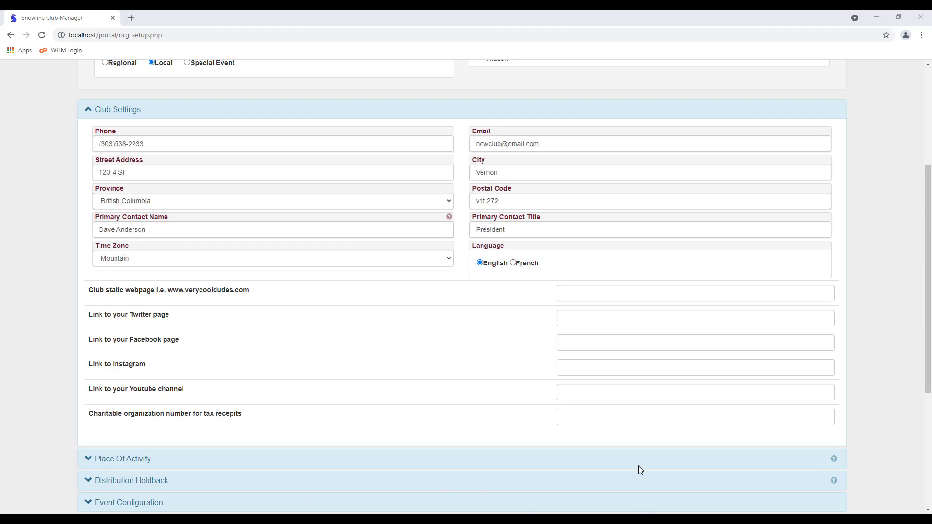
Leave the club webpage and Twitter link fields empty
click(599, 292)
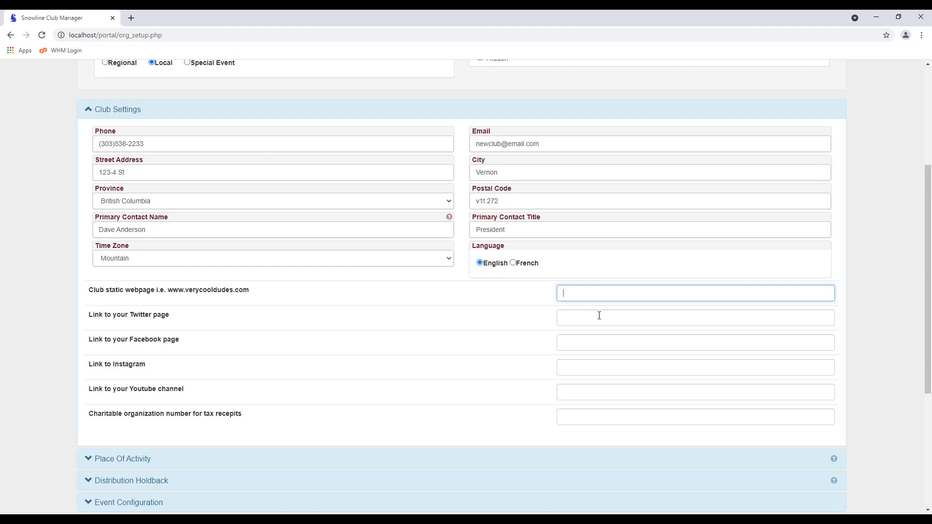
click(599, 316)
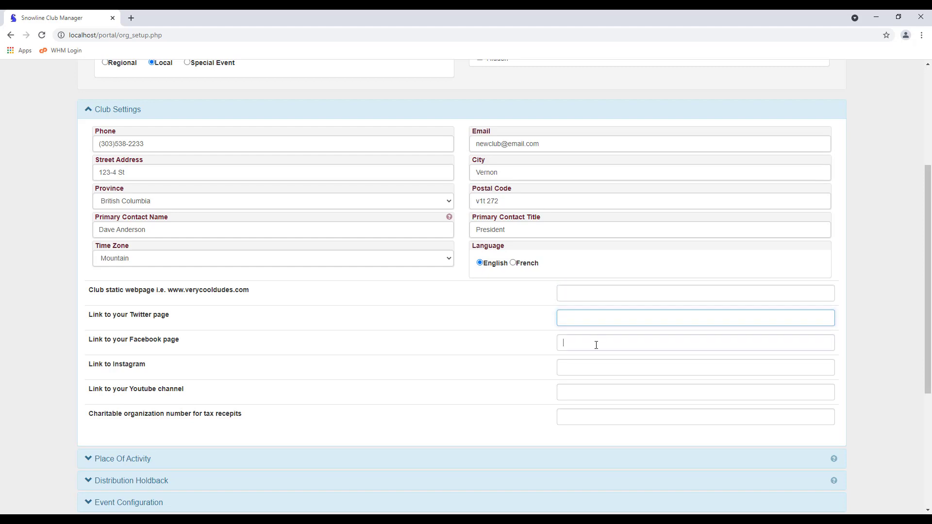
click(459, 308)
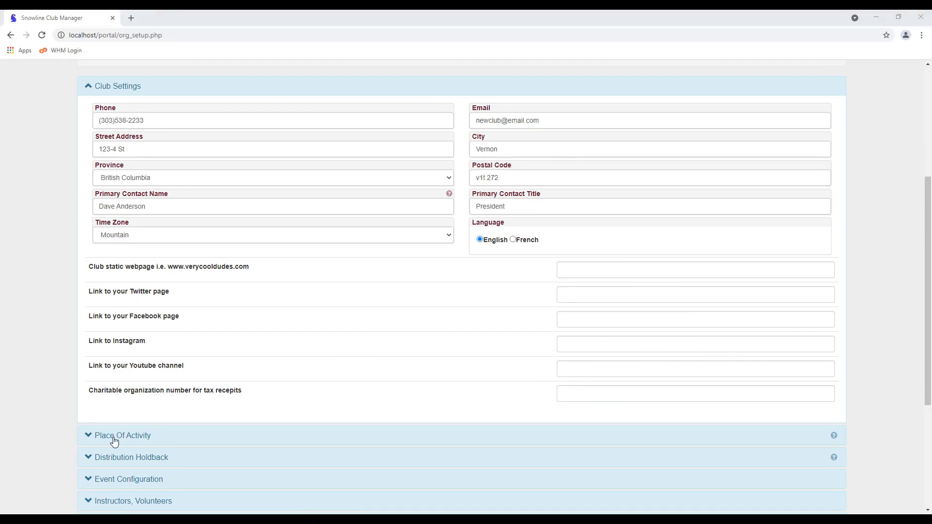
Under Instructors, Volunteers, turn off lesson frequency and Restricted Duty and block instructors from student profiles
scroll(66, 407, down, 5)
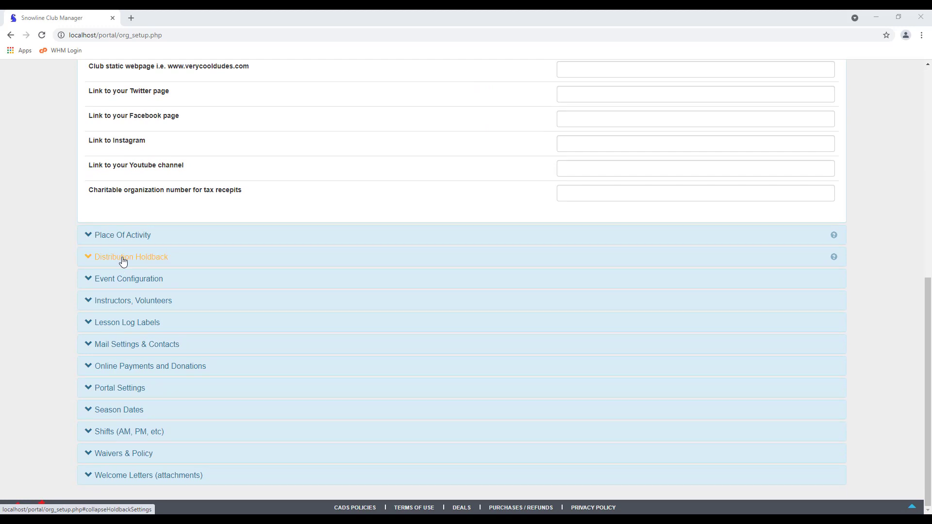
click(121, 304)
scroll(73, 296, down, 5)
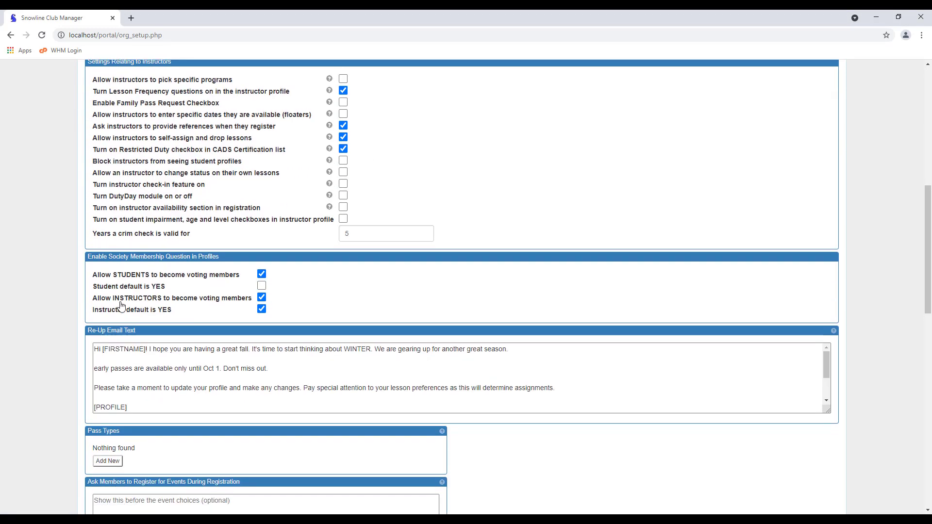
scroll(41, 287, up, 3)
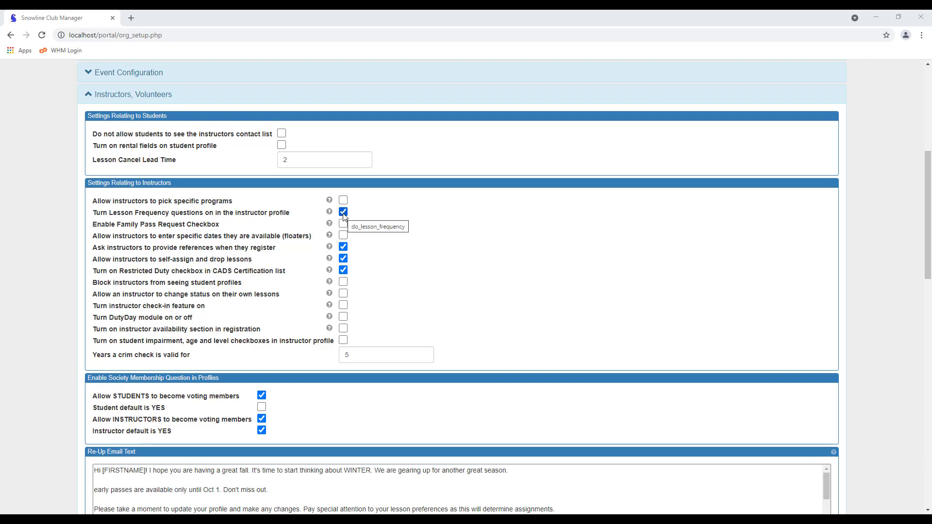
click(343, 213)
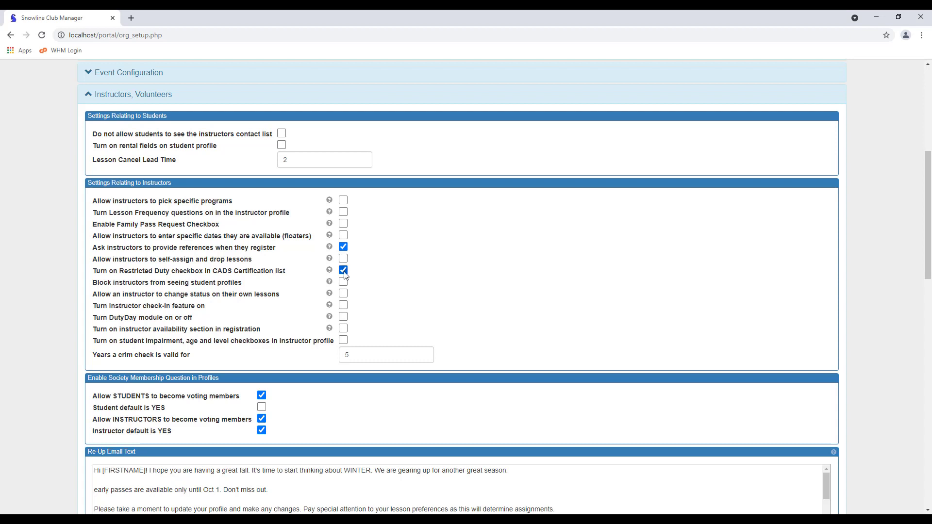
click(343, 270)
click(343, 283)
Keep students off default voting membership and stop instructors defaulting to voting members
scroll(281, 402, down, 1)
scroll(281, 402, down, 3)
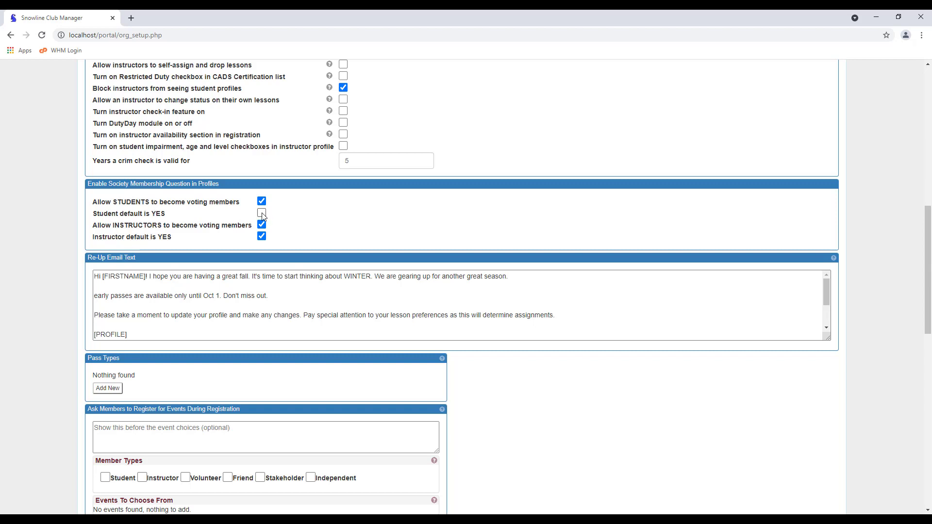
click(261, 214)
click(262, 214)
click(263, 237)
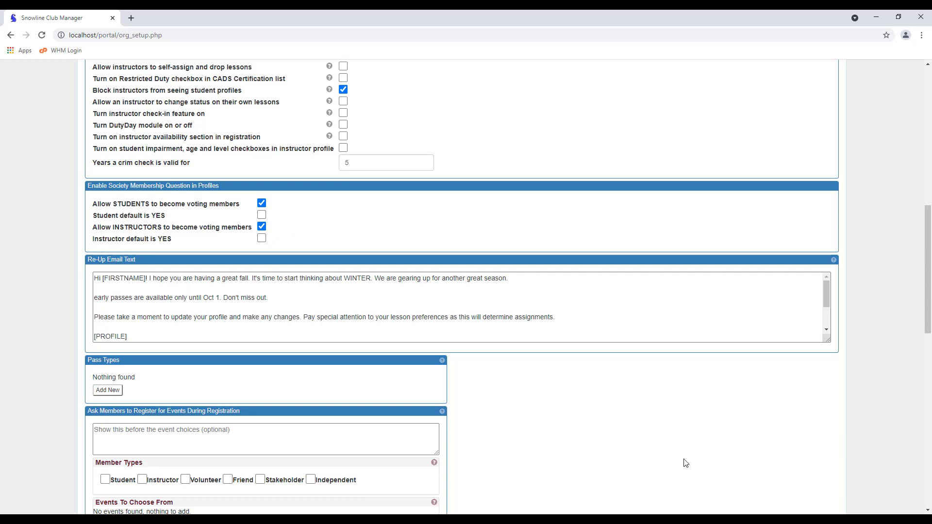
Tick automatic acceptance for Student, Instructor, Volunteer, Friend, Stakeholder and Independent members
drag(928, 287, 902, 387)
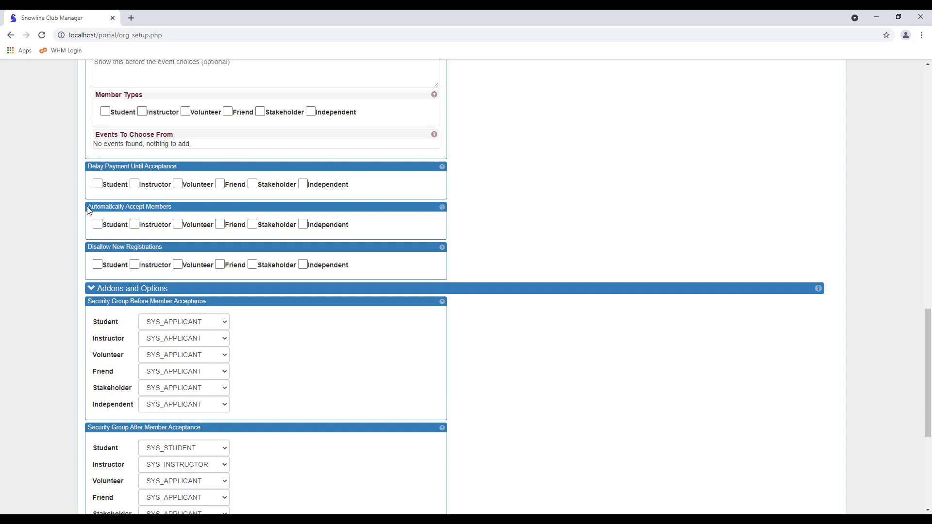
click(97, 225)
click(135, 225)
click(177, 225)
click(220, 225)
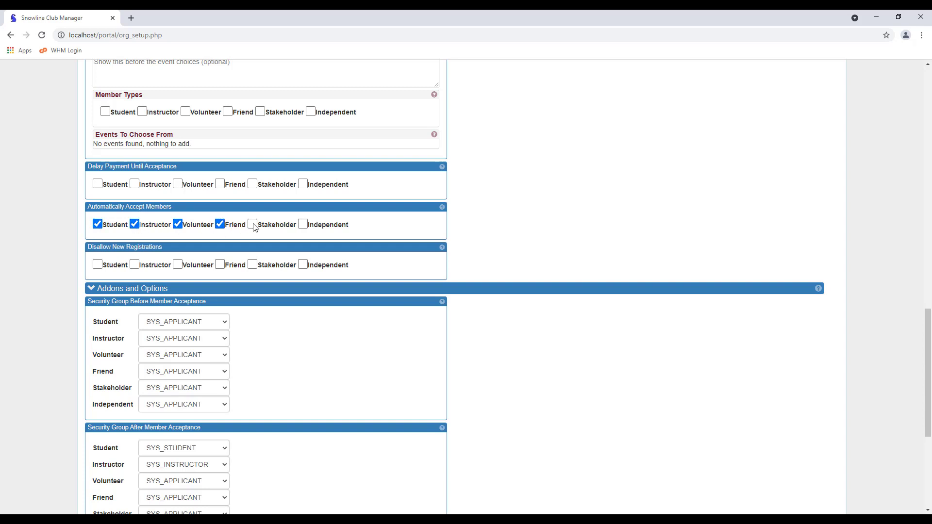
click(252, 225)
click(303, 224)
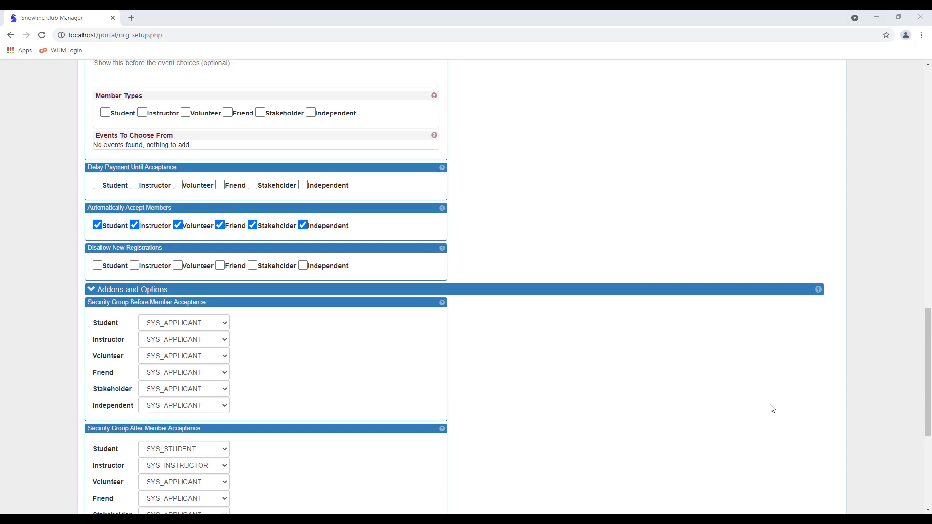
drag(928, 352, 928, 422)
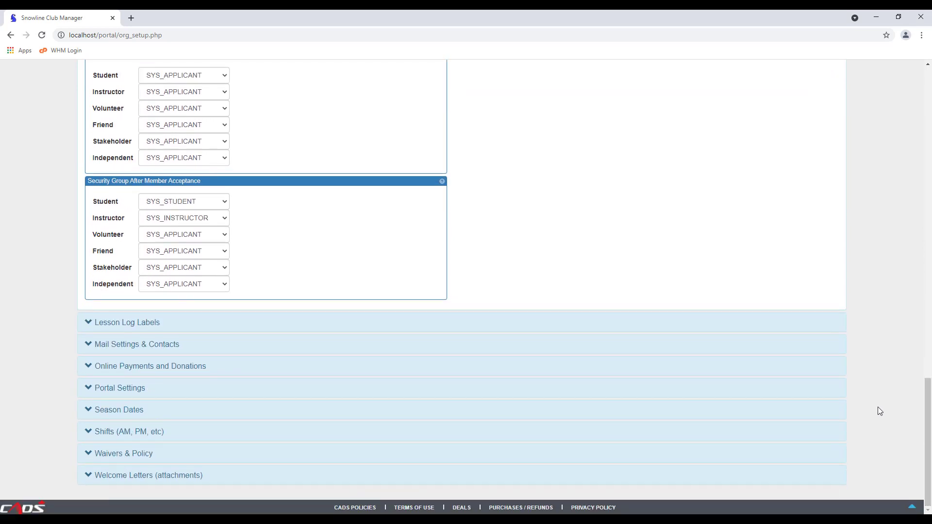
Enter the President's title, name and email under Mail Settings & Contacts
click(129, 348)
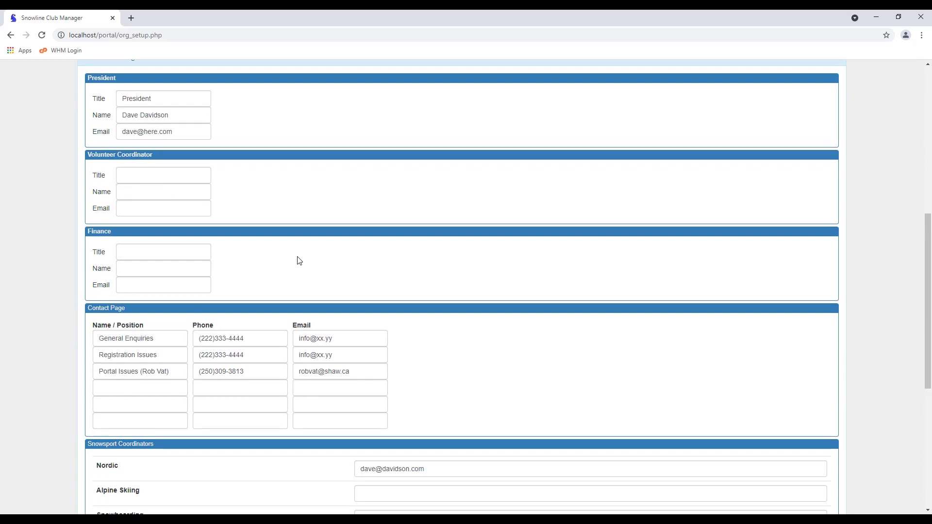
scroll(296, 242, up, 2)
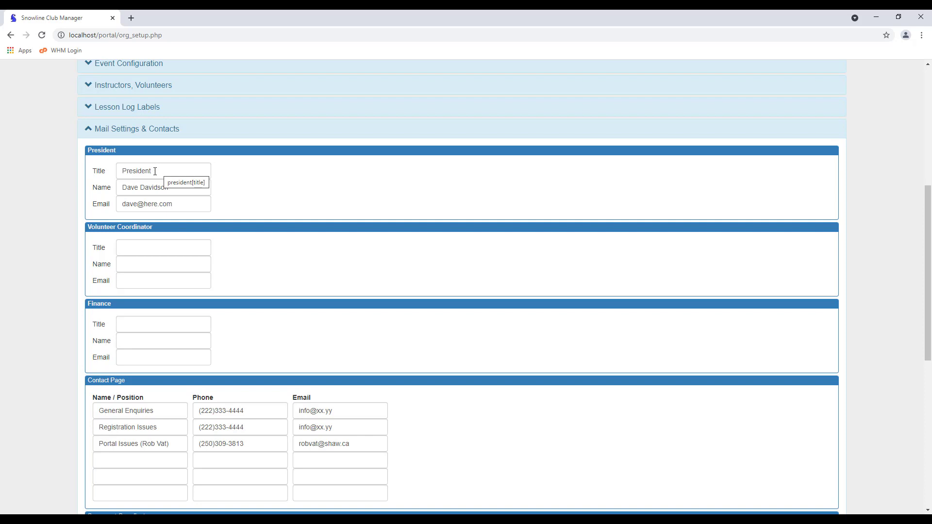
click(160, 171)
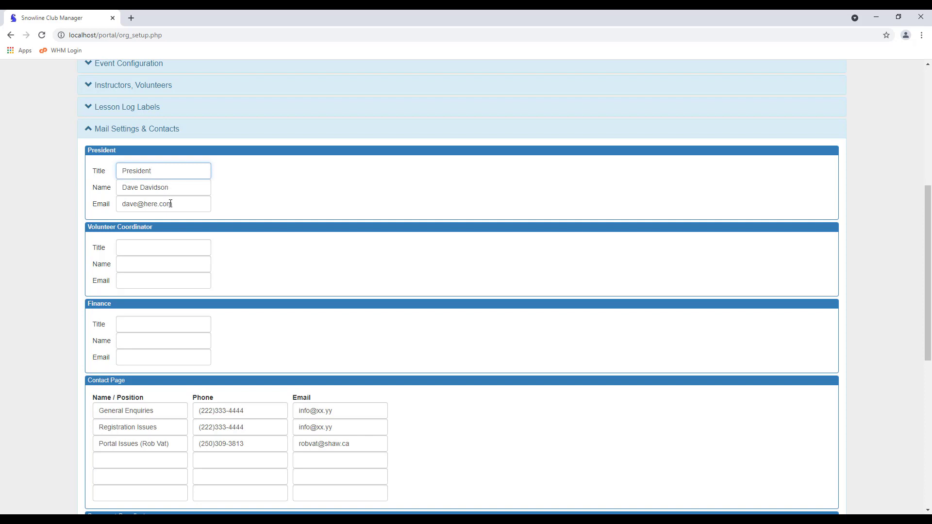
click(182, 189)
click(185, 205)
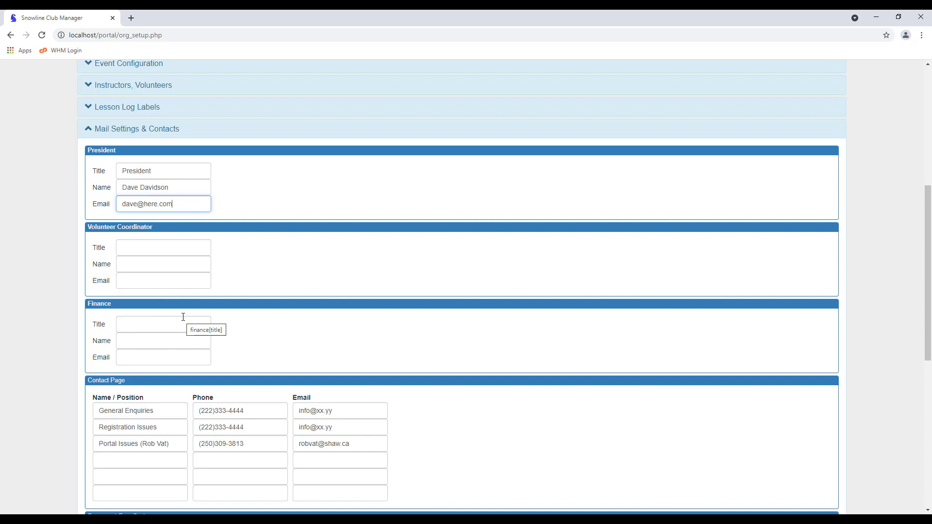
scroll(183, 317, down, 2)
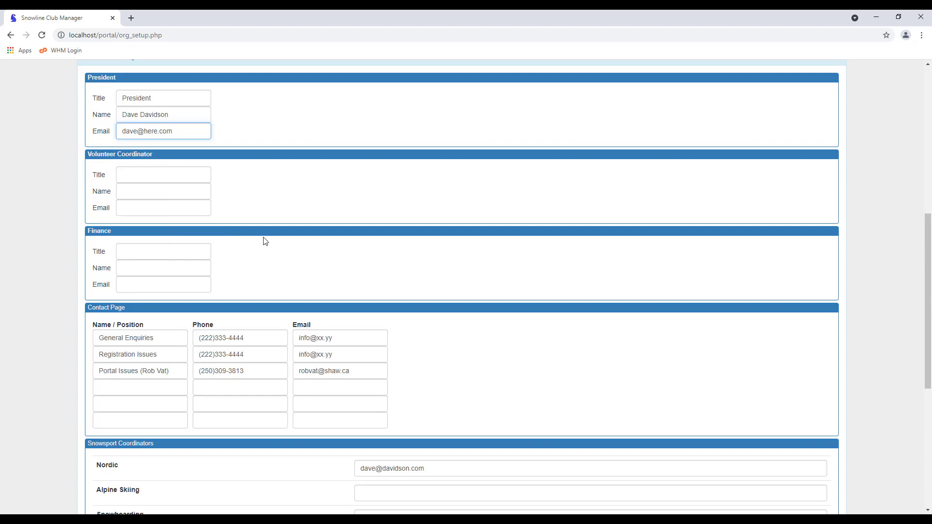
scroll(265, 241, down, 4)
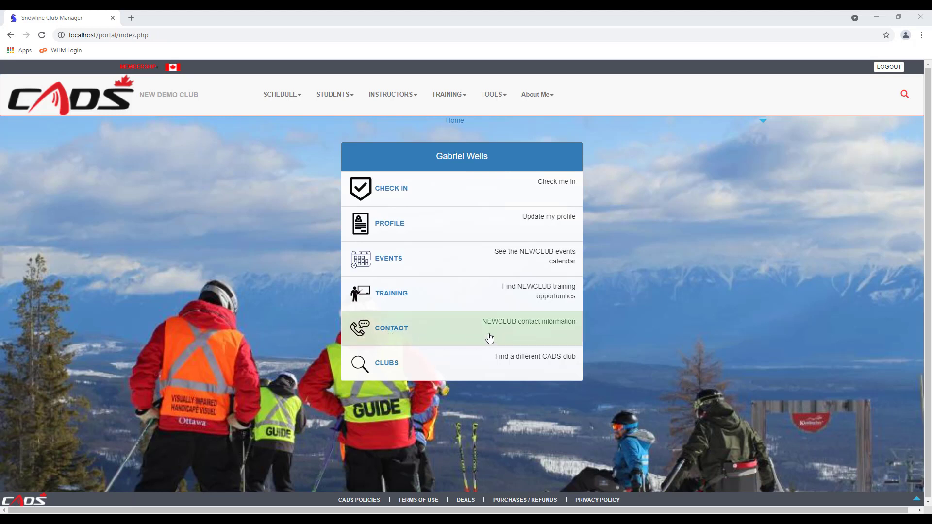
View the club's contact information page from the home page
click(446, 337)
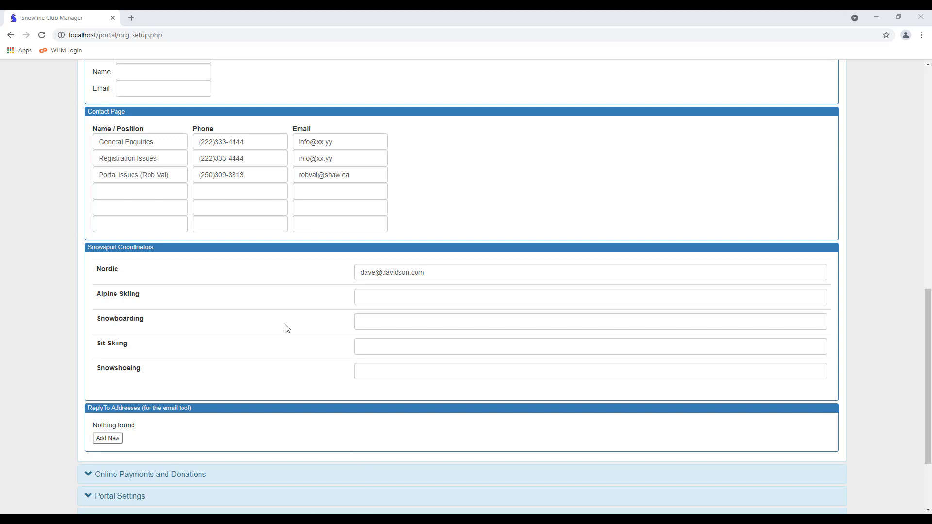
Add a blank reply-to address entry for the email tool
click(109, 438)
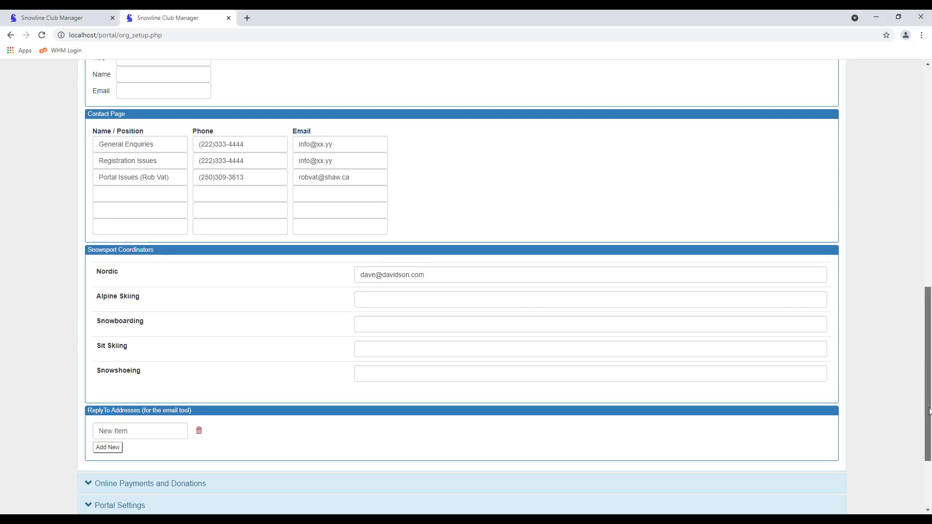
drag(929, 412, 918, 139)
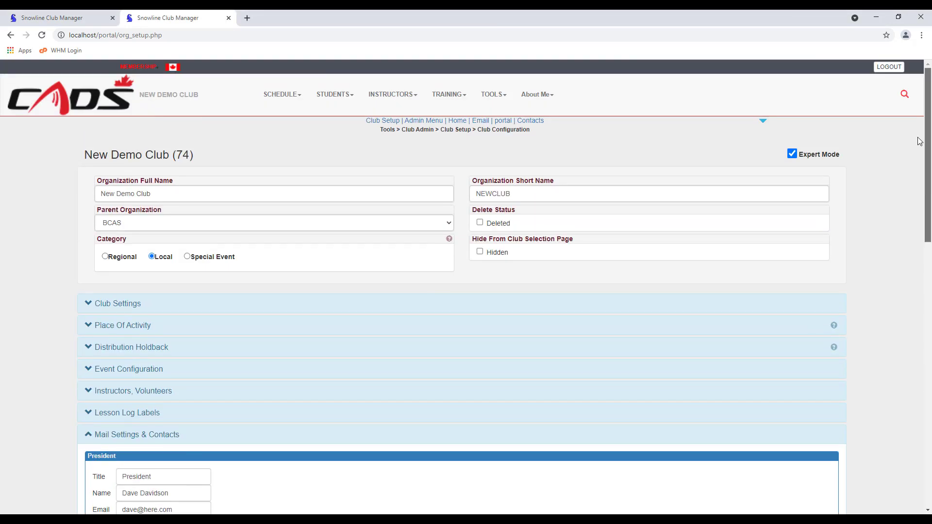
In the Email Tool, check the four Reply To addresses offered and close the list unchanged
click(493, 94)
click(500, 142)
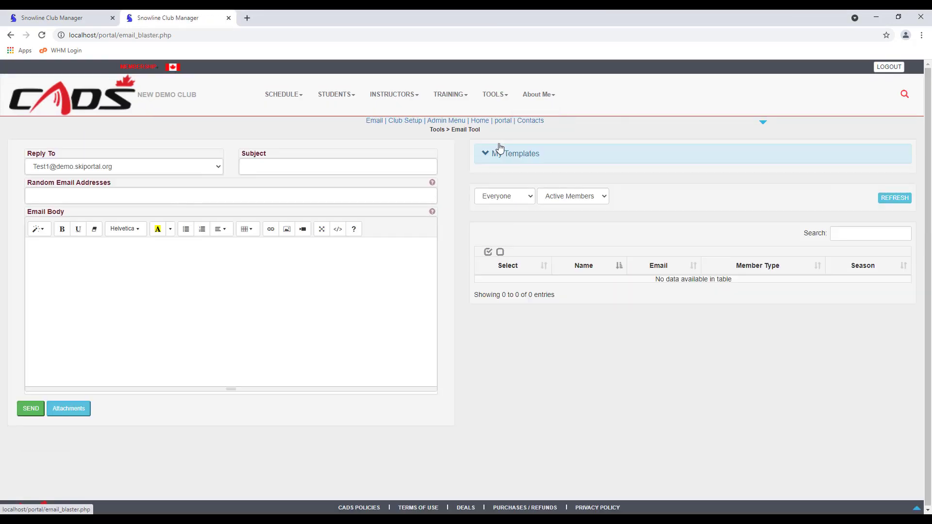
click(219, 169)
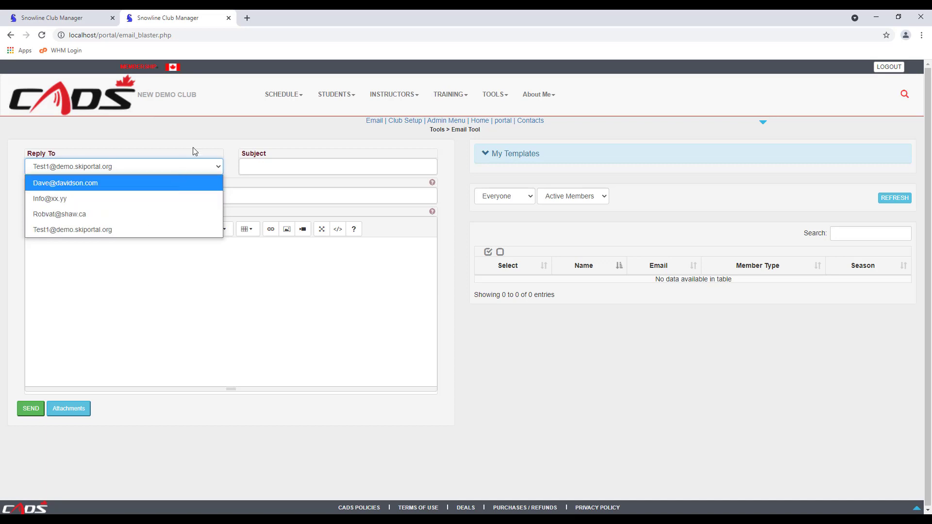
click(211, 142)
click(211, 142)
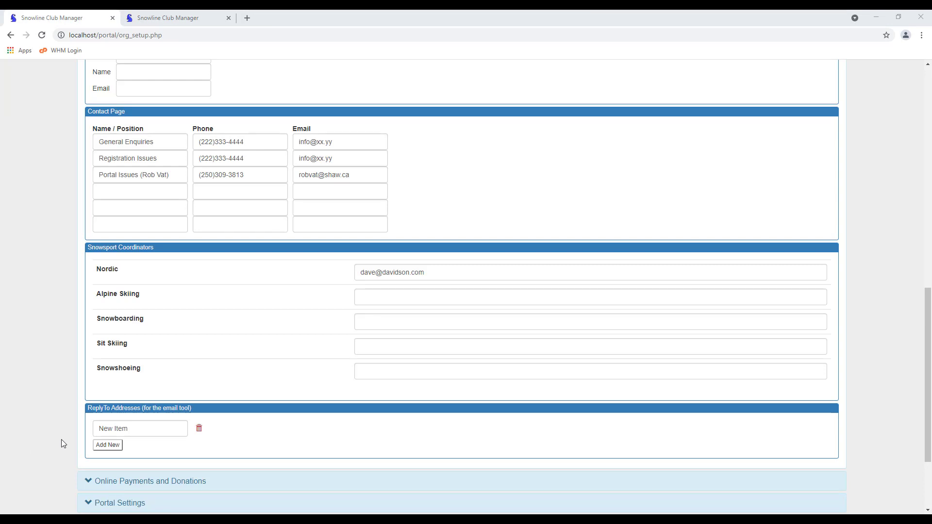
Set Merchant Proxy to CADSNATIONAL and enable bank EFT push, donations and event-registration payments
scroll(61, 439, down, 3)
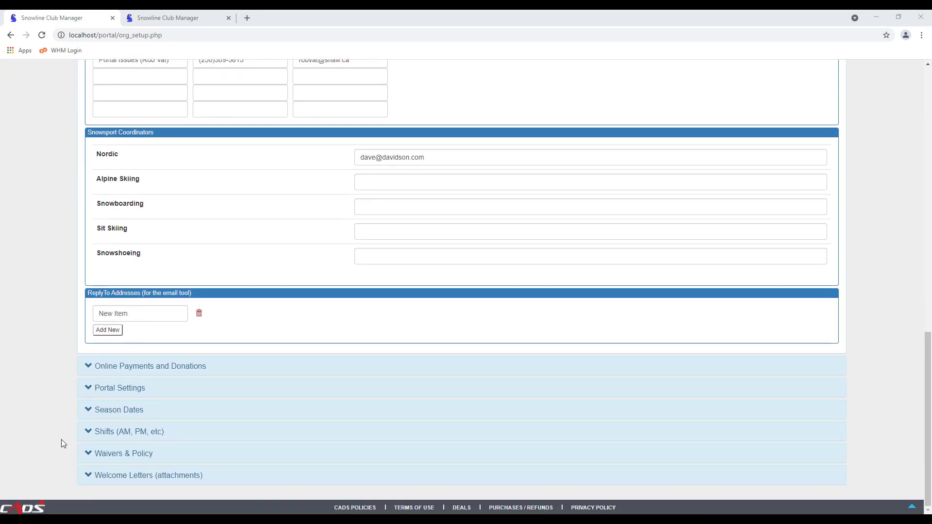
click(159, 370)
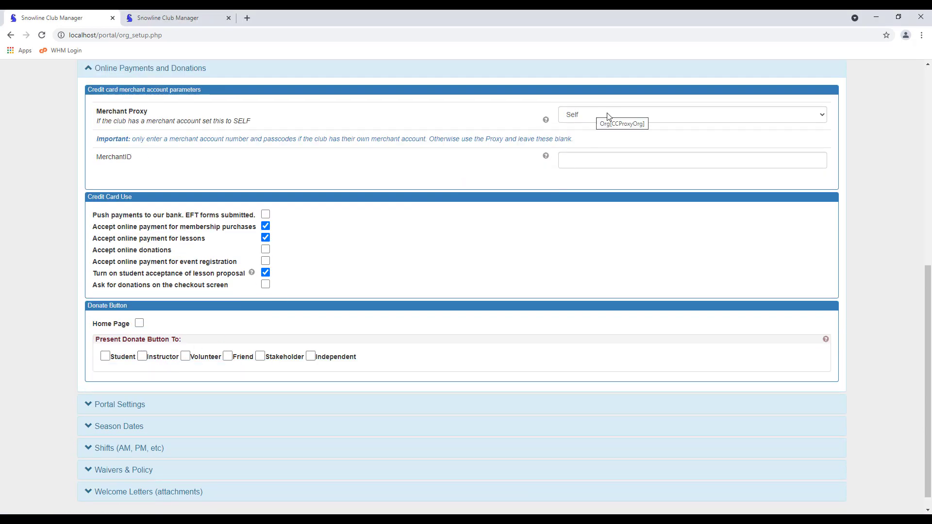
click(824, 116)
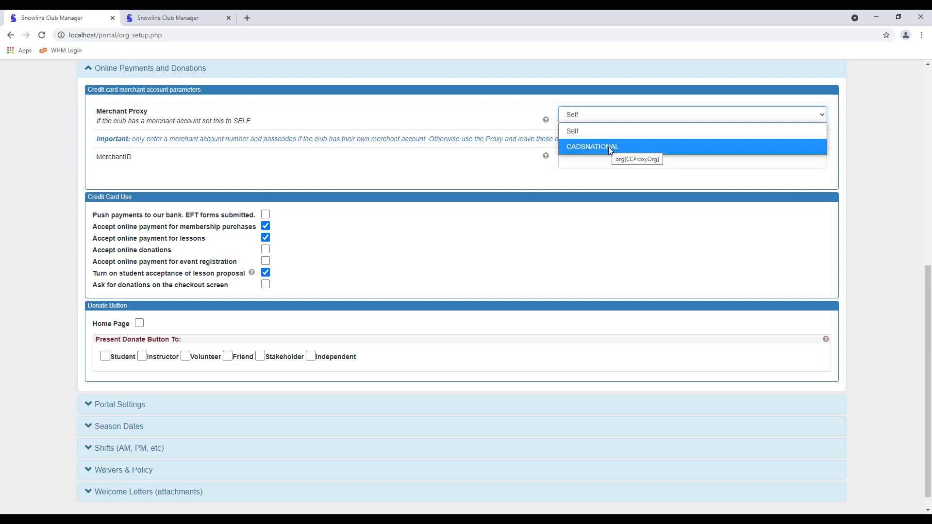
click(608, 147)
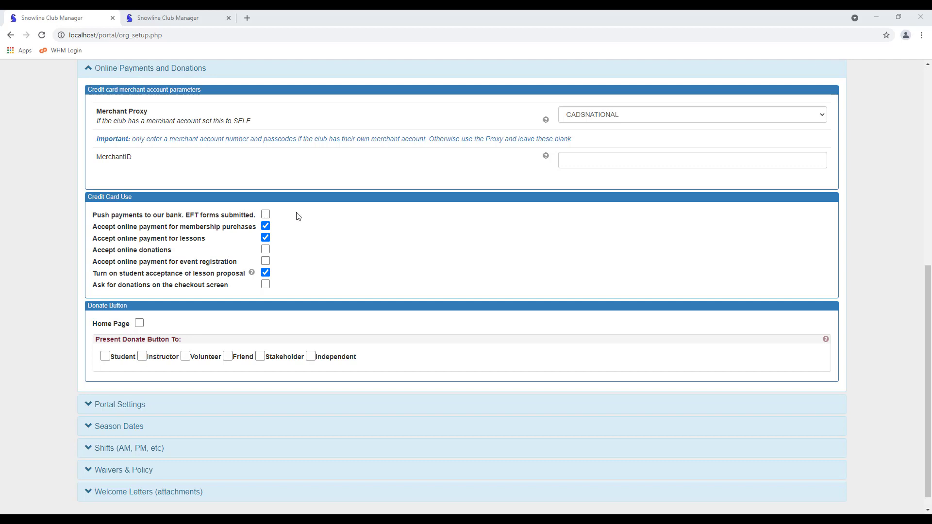
click(265, 214)
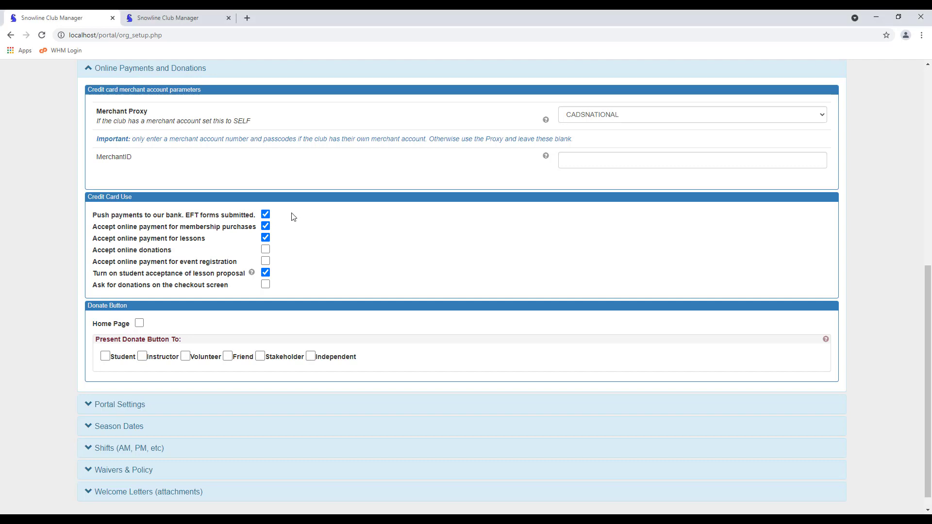
click(266, 249)
click(266, 262)
Back in the first tab, turn on donation requests at checkout and the home-page donate button
click(201, 18)
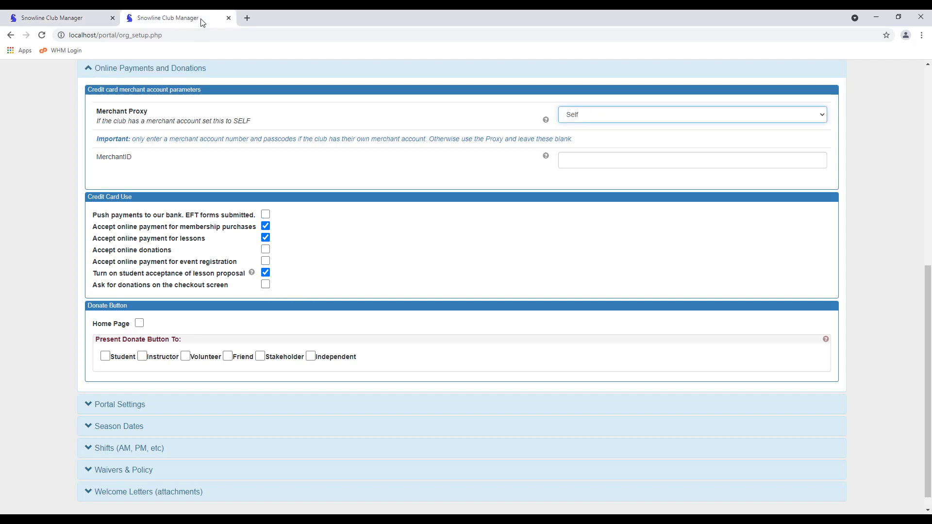
scroll(59, 260, up, 8)
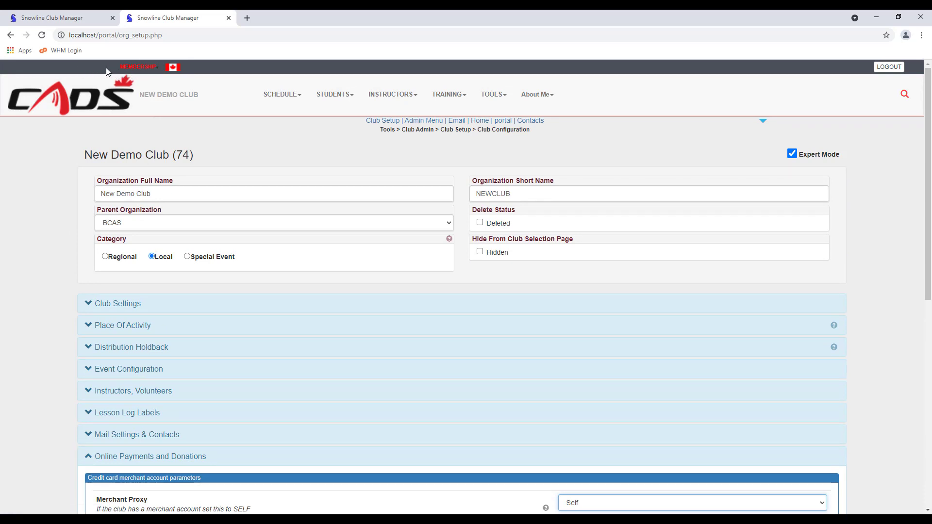
click(95, 21)
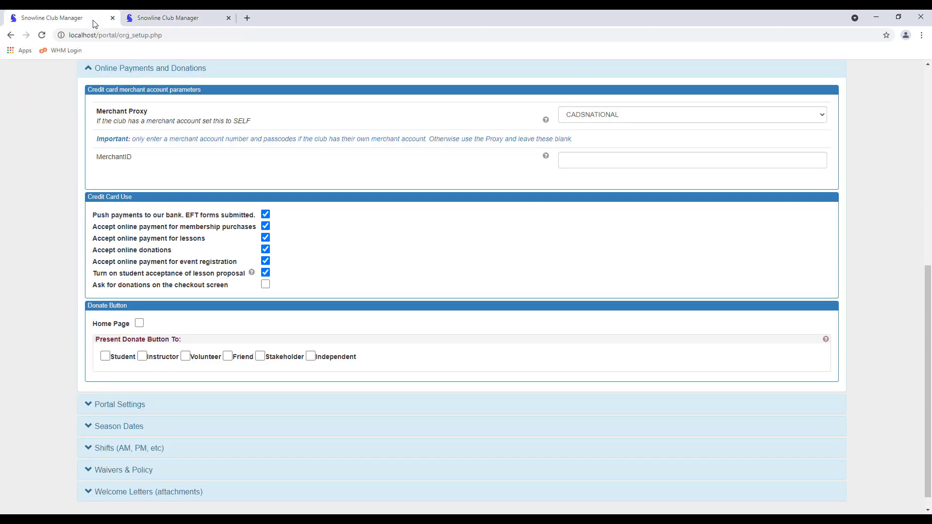
click(266, 286)
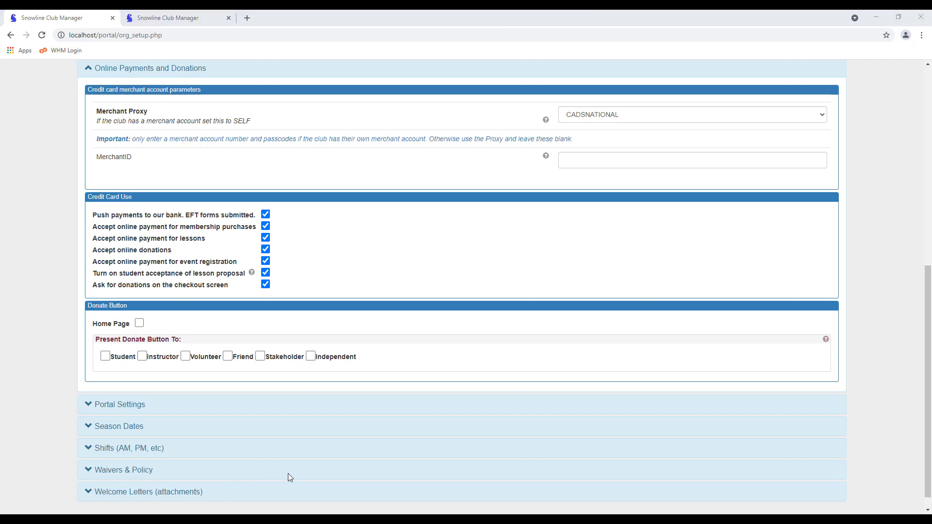
click(140, 324)
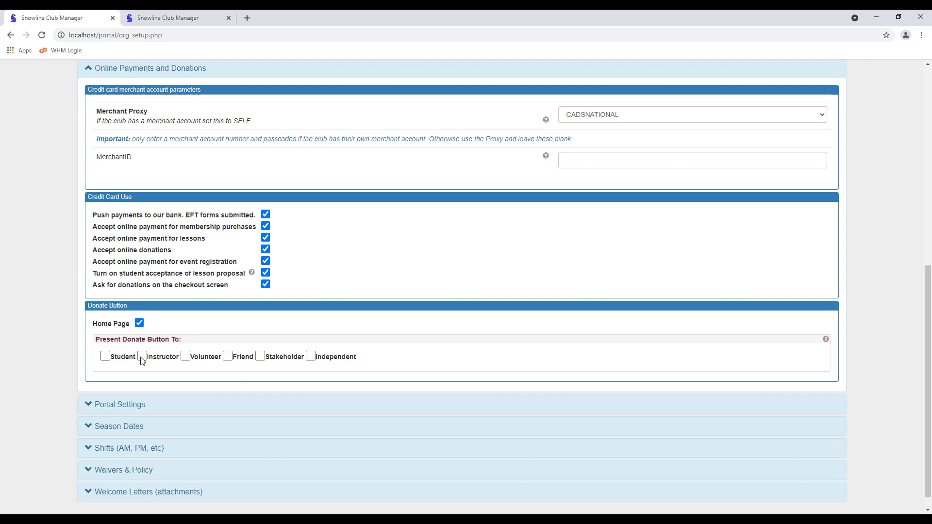
Offer the donate button to Student, Instructor, Volunteer, Friend, Stakeholder and Independent members
click(106, 356)
click(142, 357)
click(185, 357)
click(228, 357)
click(260, 357)
click(310, 357)
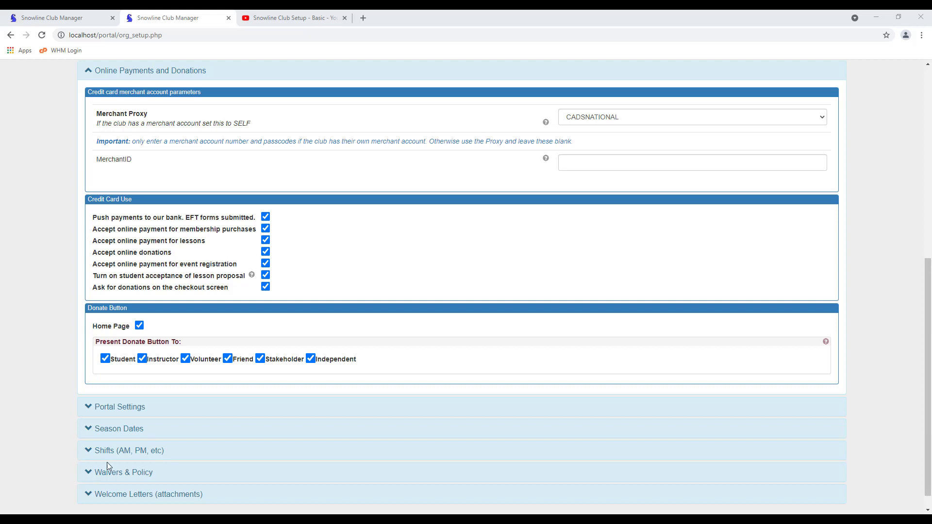
Expand Portal Settings, then go back to the club home page via the CADS logo
click(128, 412)
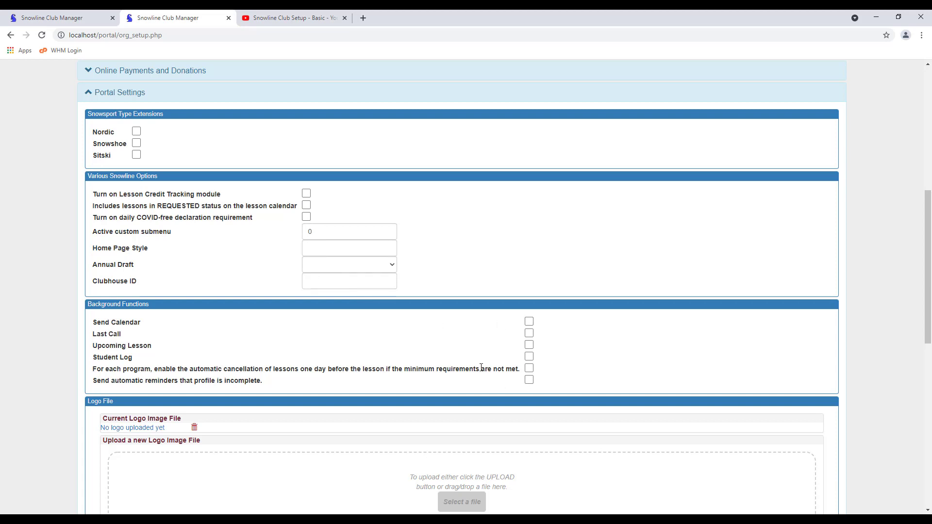
scroll(481, 367, down, 6)
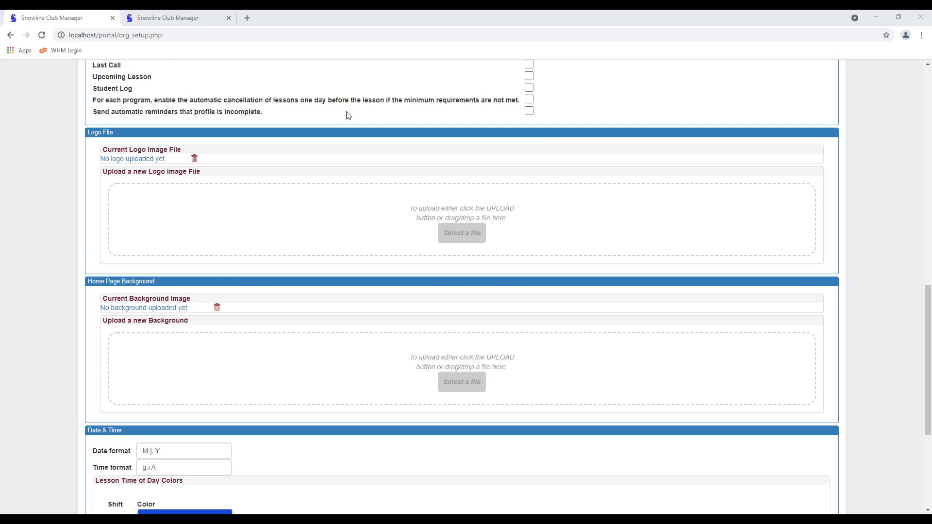
drag(928, 316, 927, 50)
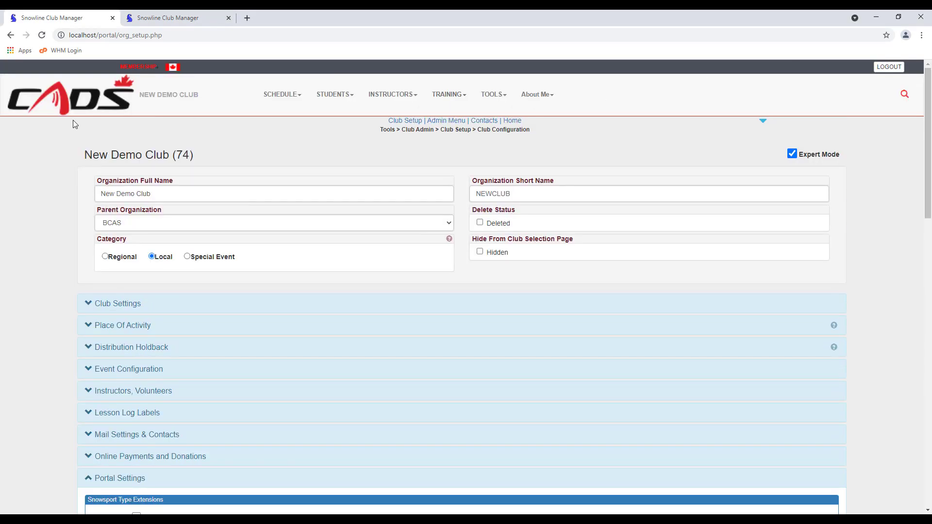
click(70, 103)
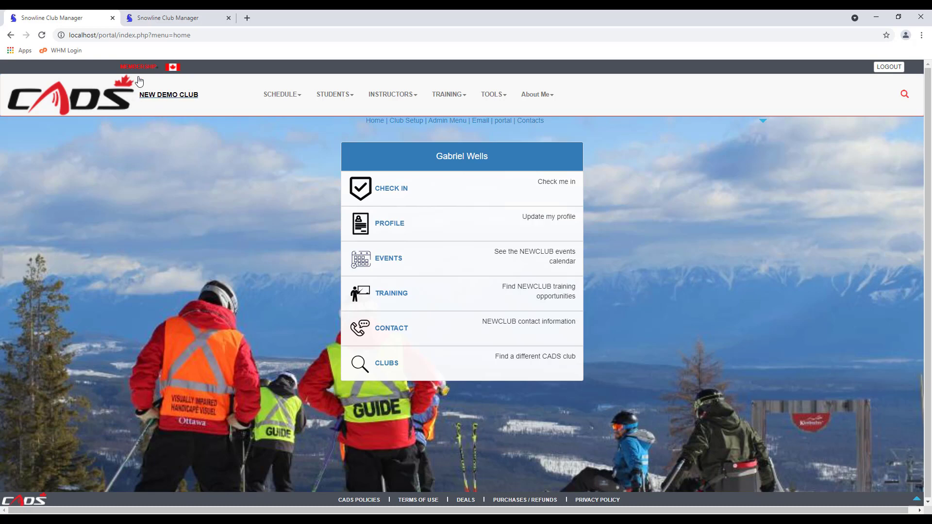
In the second tab, scroll Portal Settings down to the date format and lesson colours
click(163, 23)
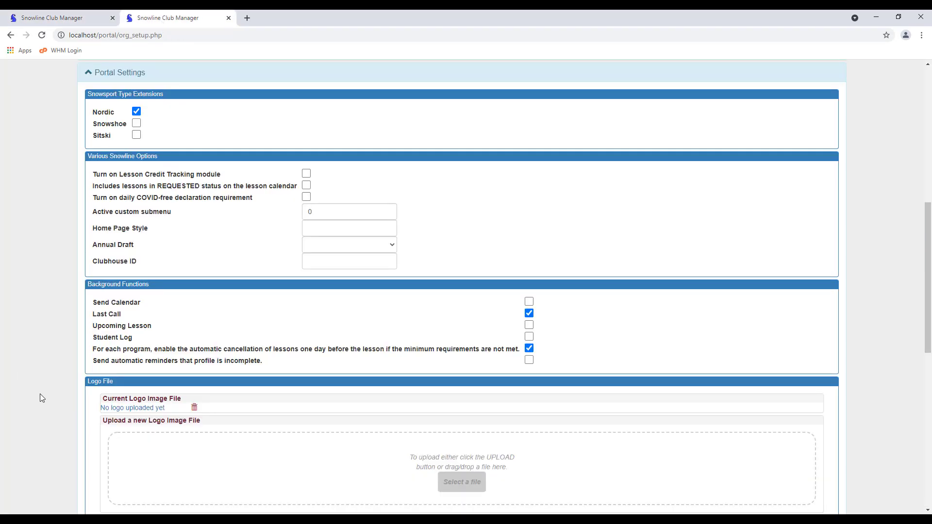
scroll(63, 398, down, 5)
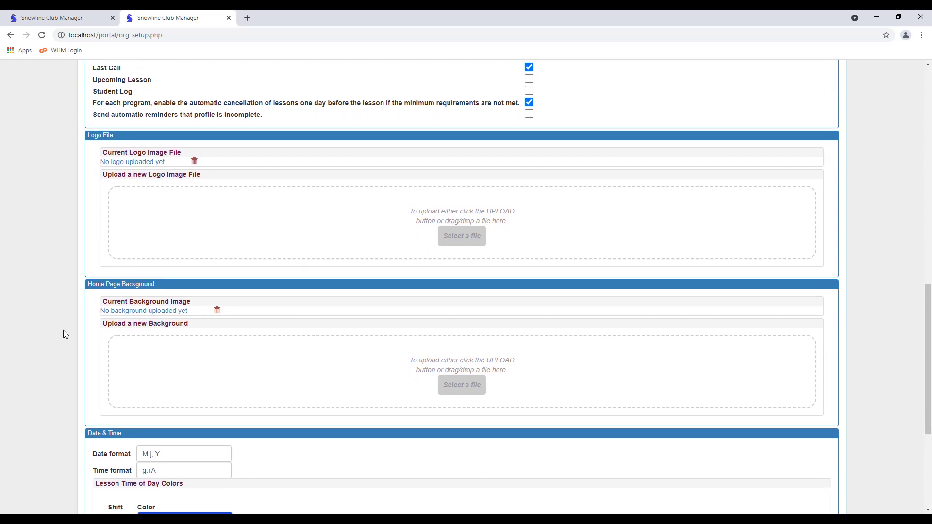
scroll(63, 331, down, 5)
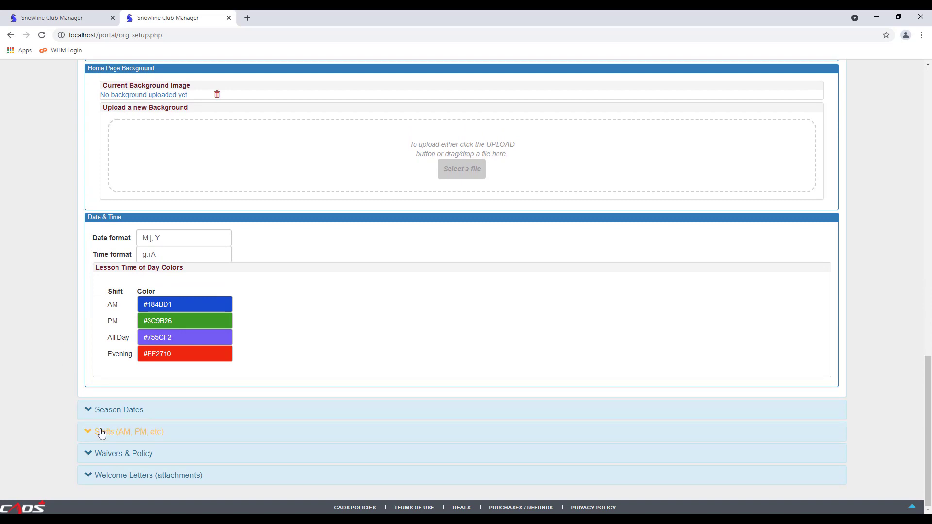
Set Season Dates so registration starts being accepted on Sep 1, then open Waivers & Policy
click(114, 411)
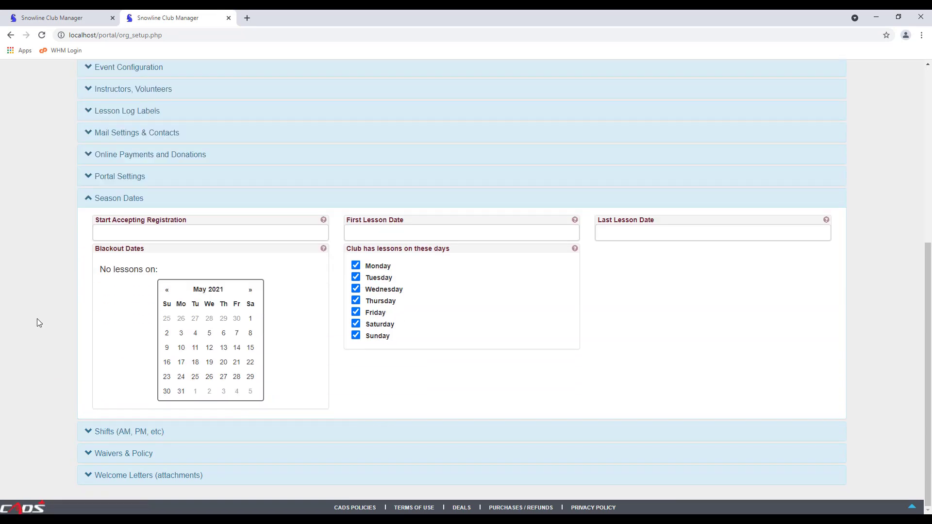
click(172, 235)
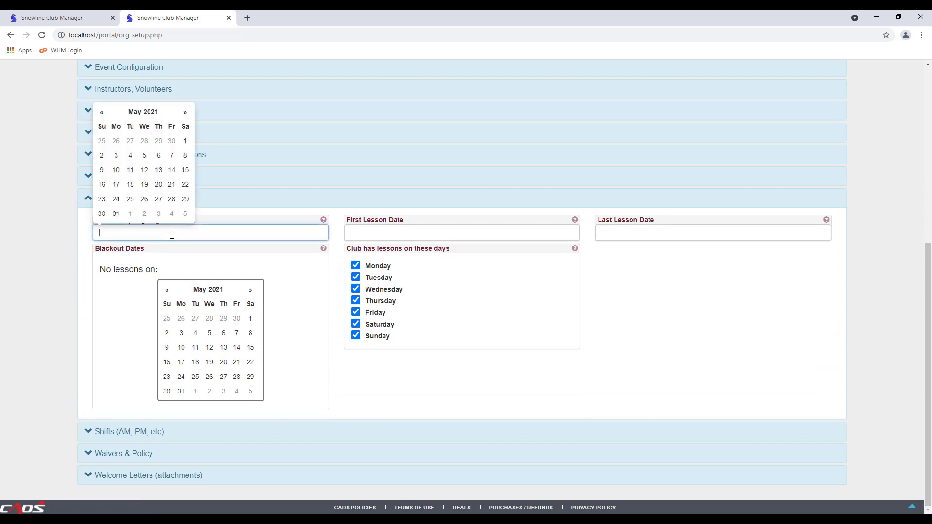
click(186, 113)
click(186, 112)
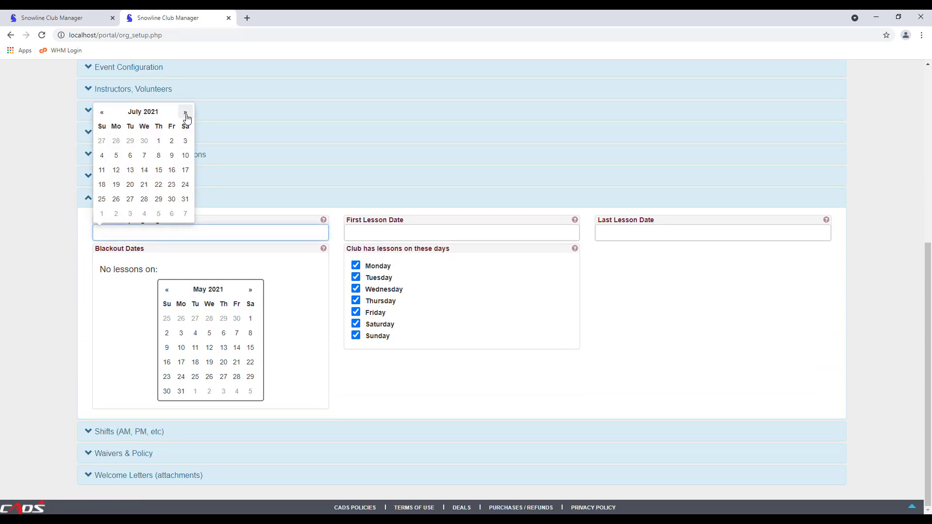
click(185, 113)
click(186, 112)
click(144, 145)
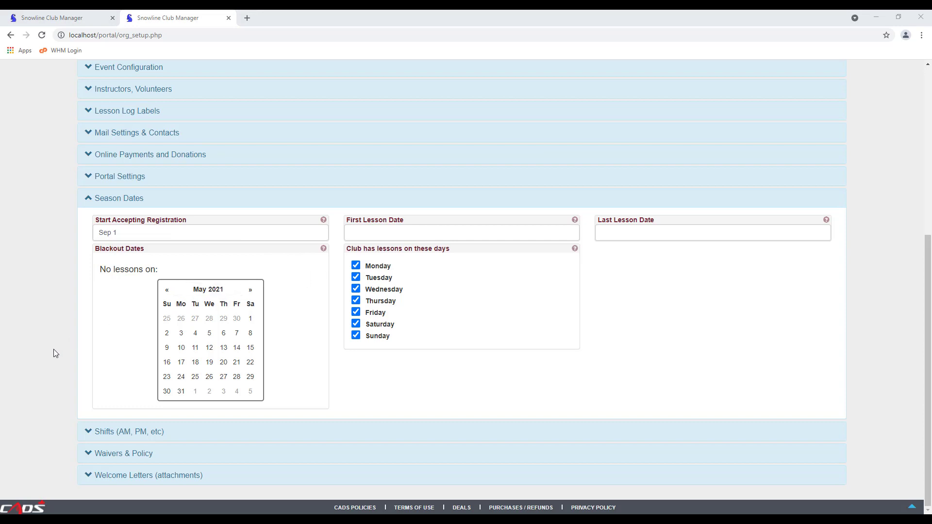
click(121, 458)
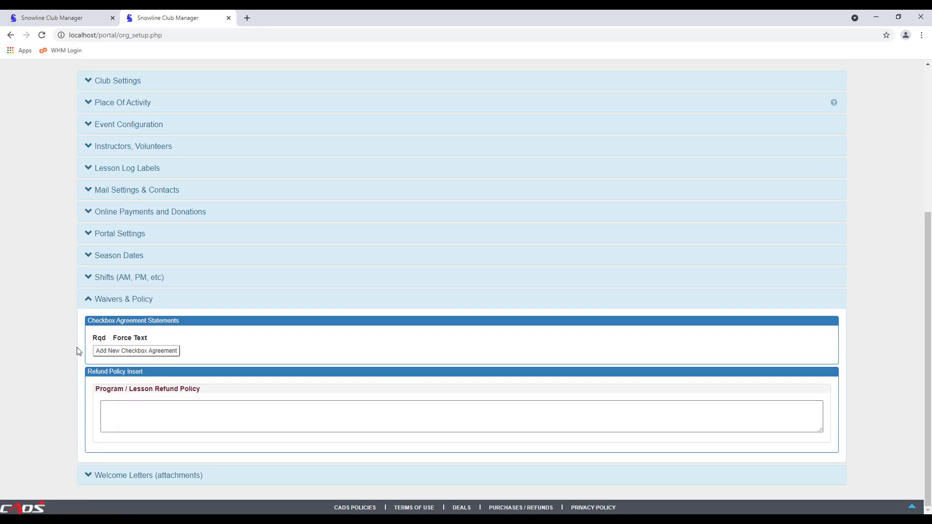
Add a checkbox agreement, delete the empty row, and expand Welcome Letters (attachments)
click(146, 350)
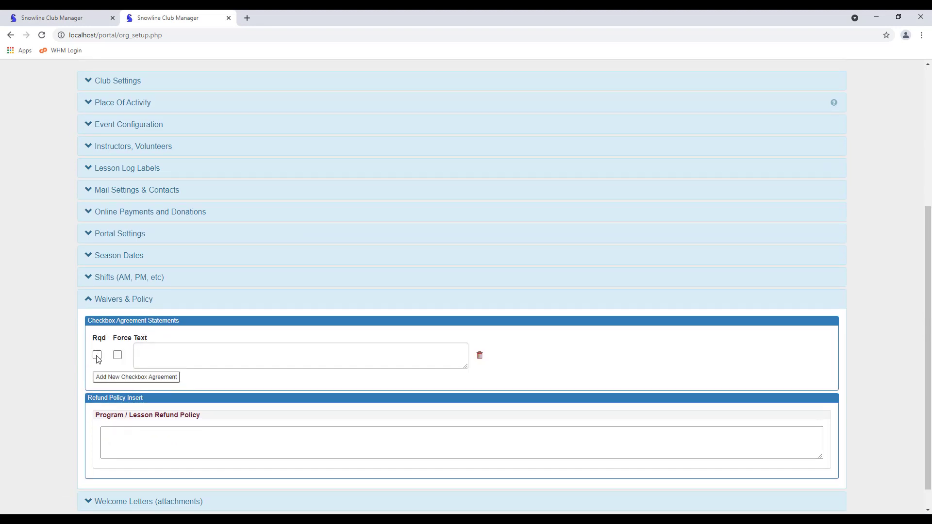
click(151, 353)
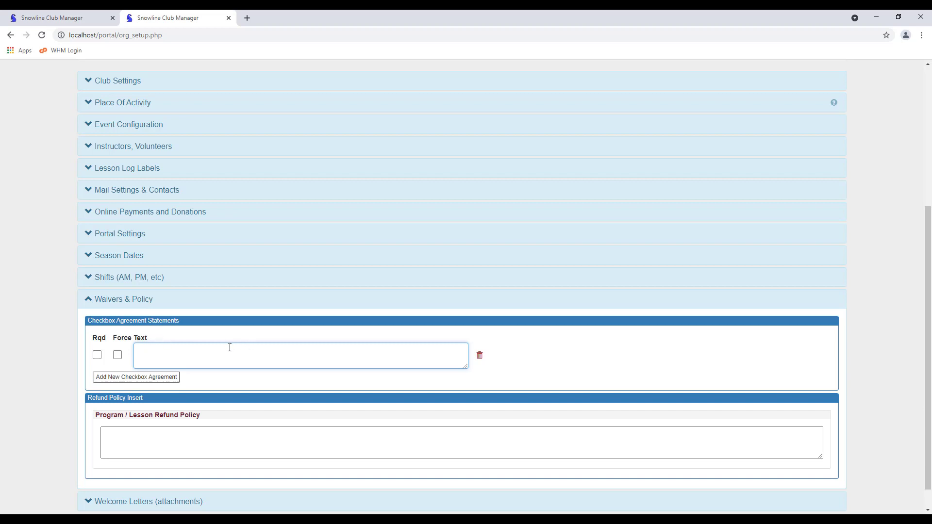
click(480, 357)
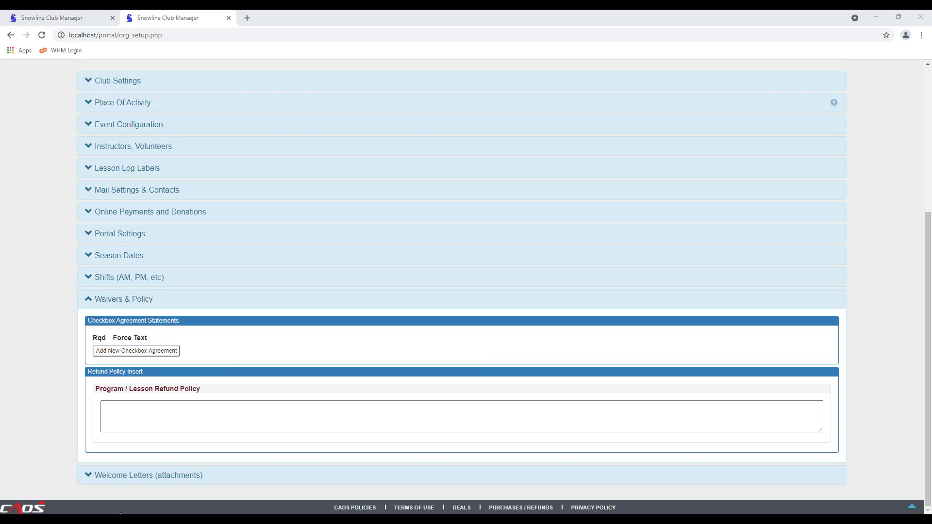
click(130, 475)
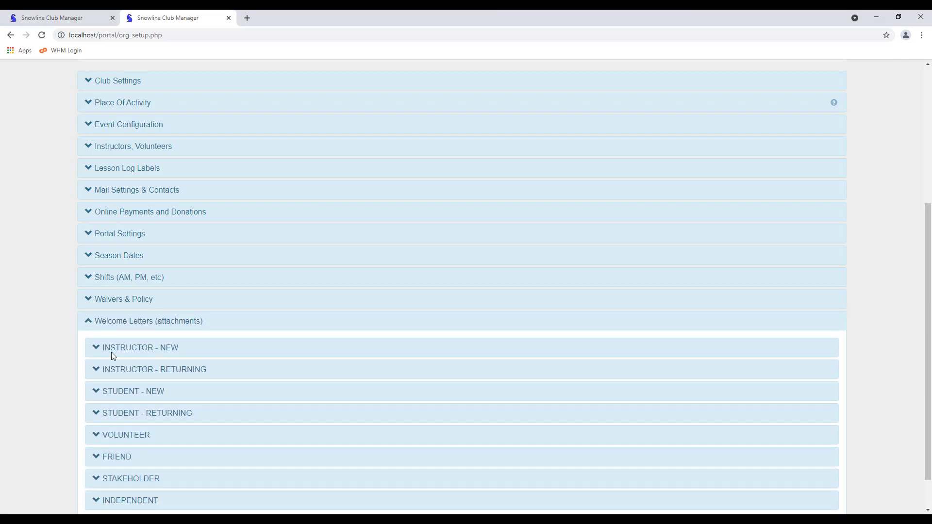
Open the INSTRUCTOR - NEW welcome letter and review its greeting body and attachment area
click(112, 353)
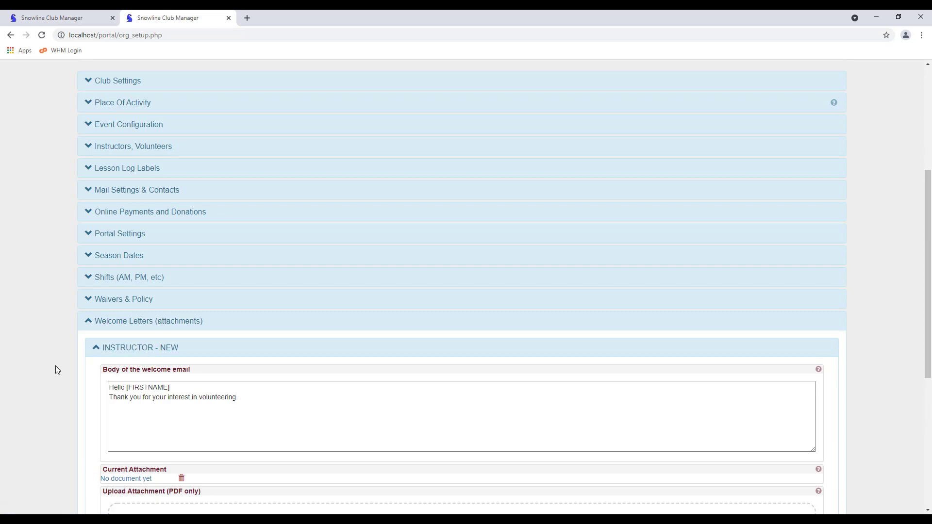
scroll(55, 365, down, 5)
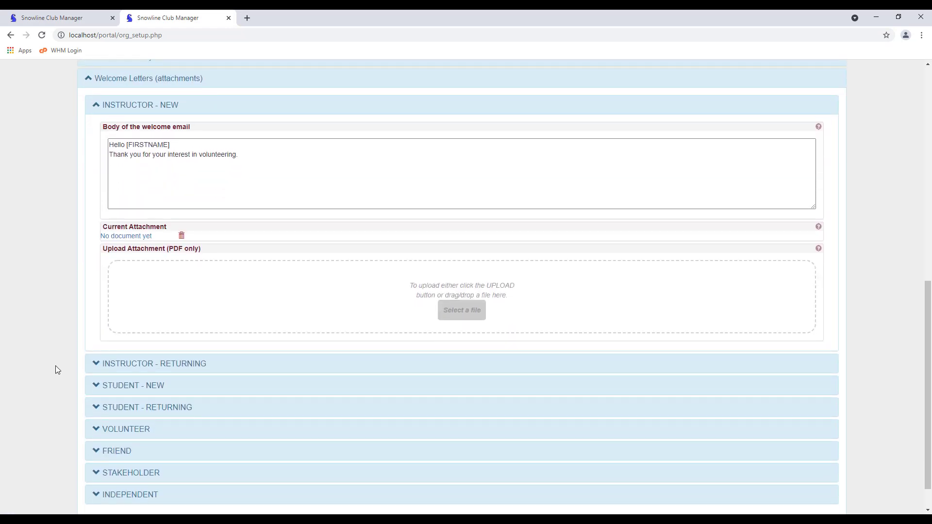
click(134, 157)
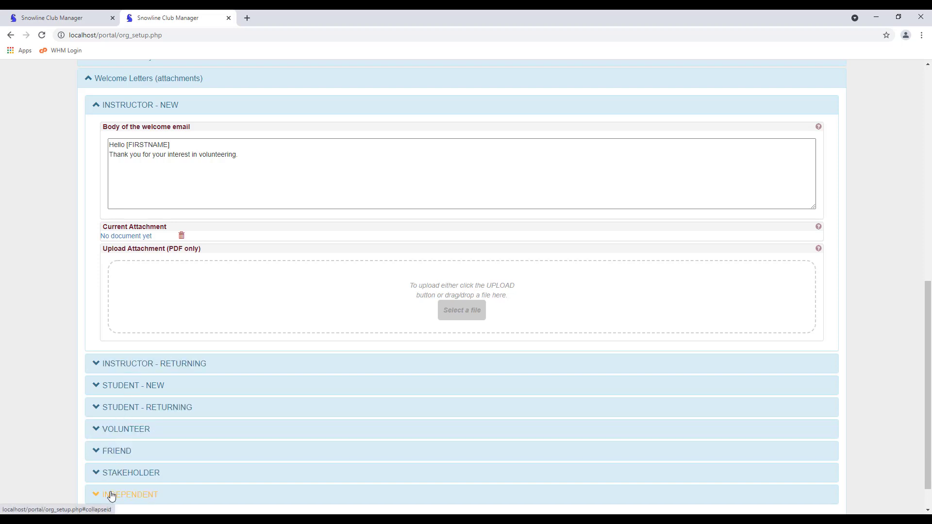
scroll(50, 358, down, 1)
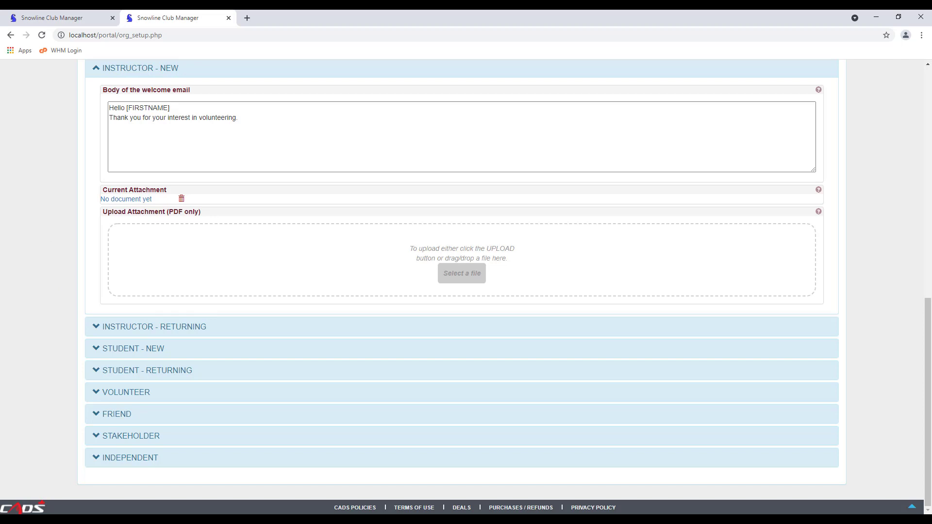
drag(927, 359, 929, 134)
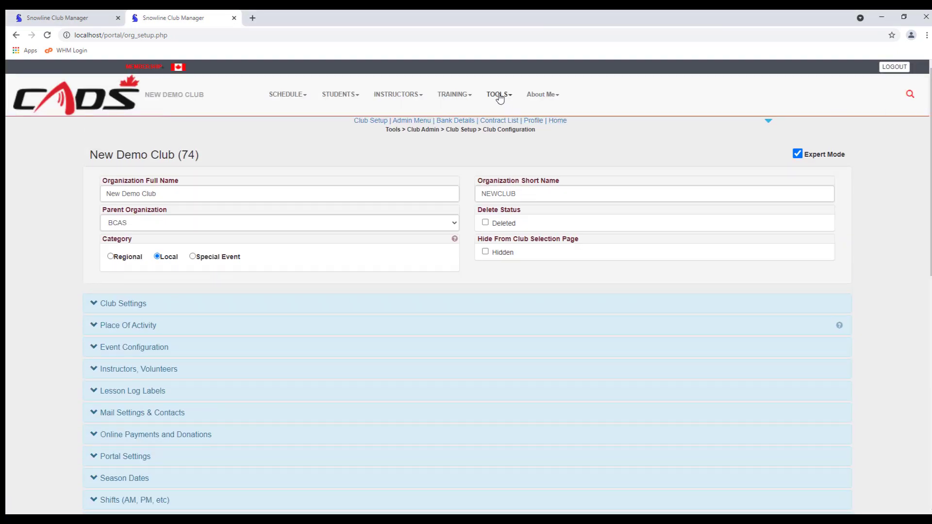
Open Club Configuration from the Club Setup section of TOOLS > Club Admin
click(500, 98)
click(511, 208)
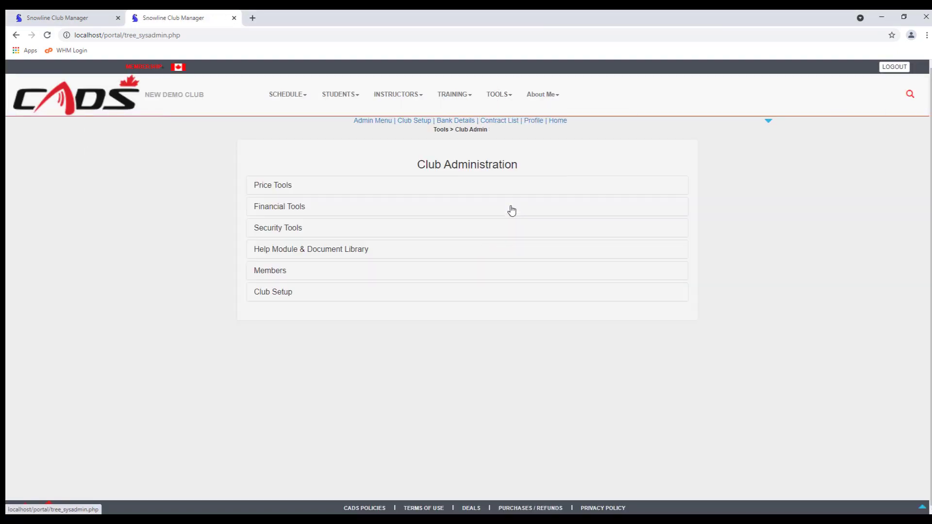
click(284, 300)
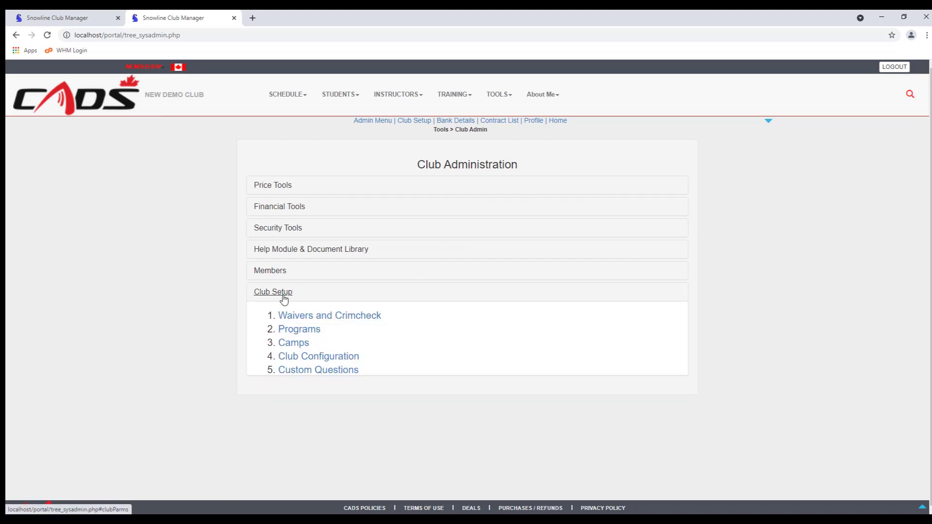
click(296, 357)
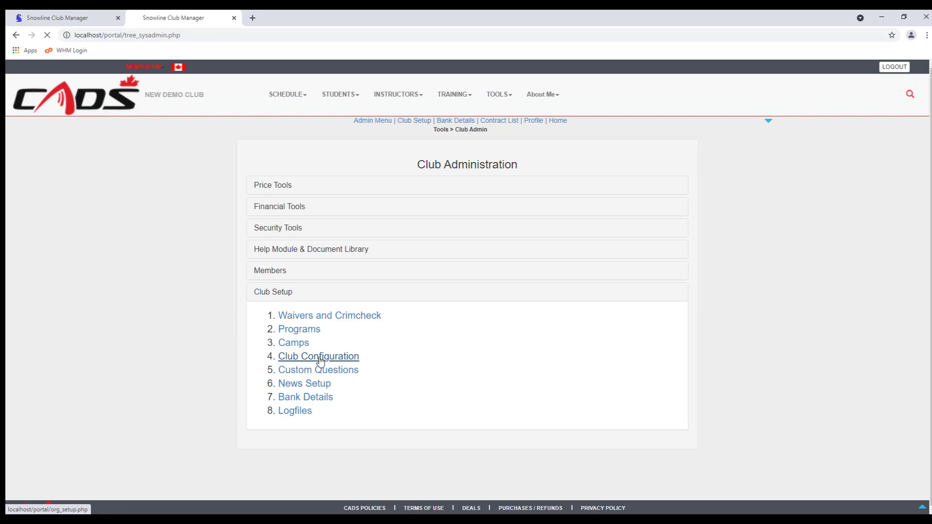
Return to Club Admin and open the club's Bank Details setup under Club Setup
click(501, 98)
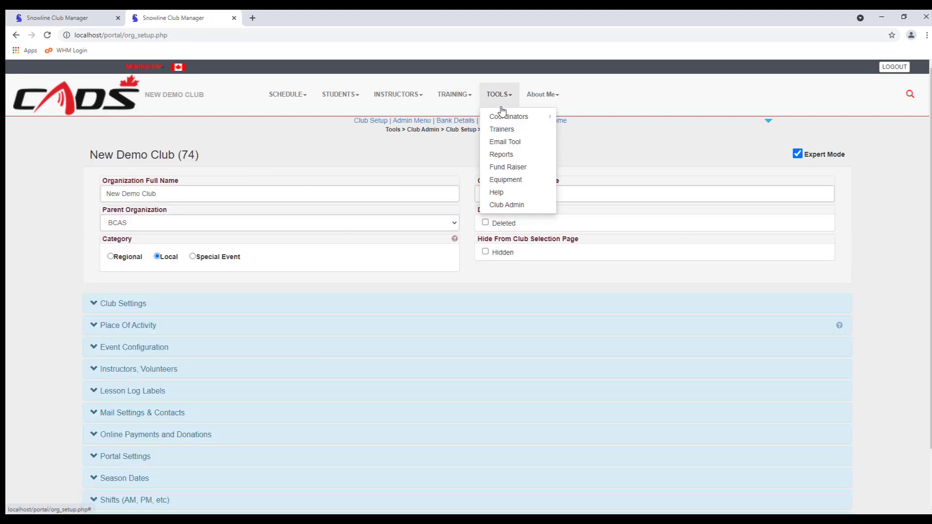
click(506, 208)
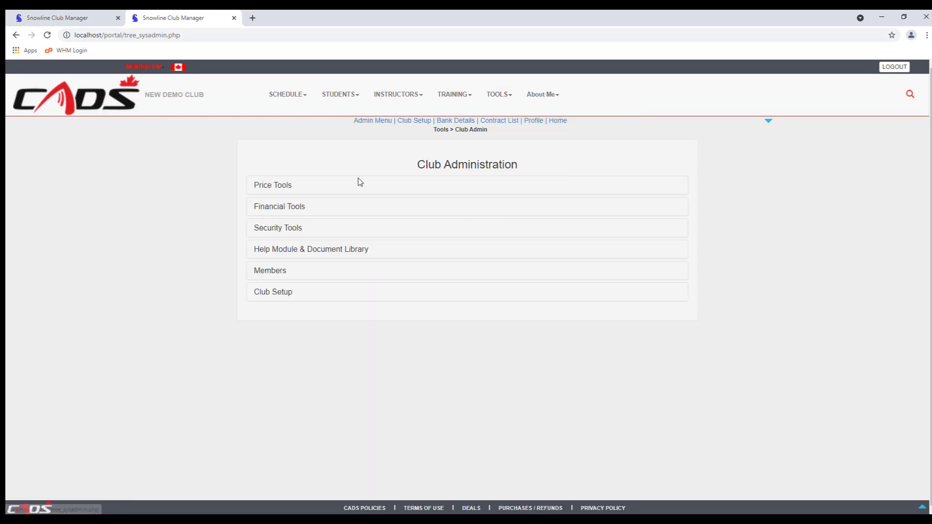
click(276, 292)
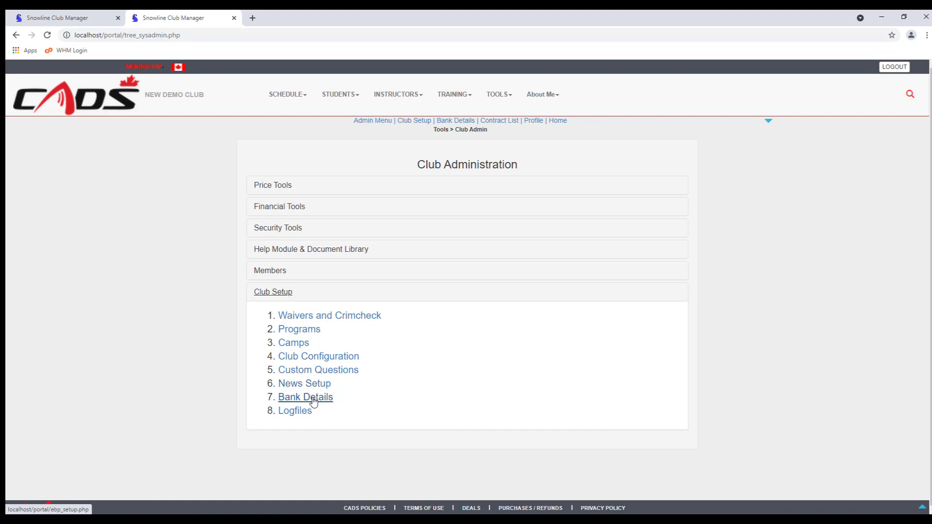
click(313, 401)
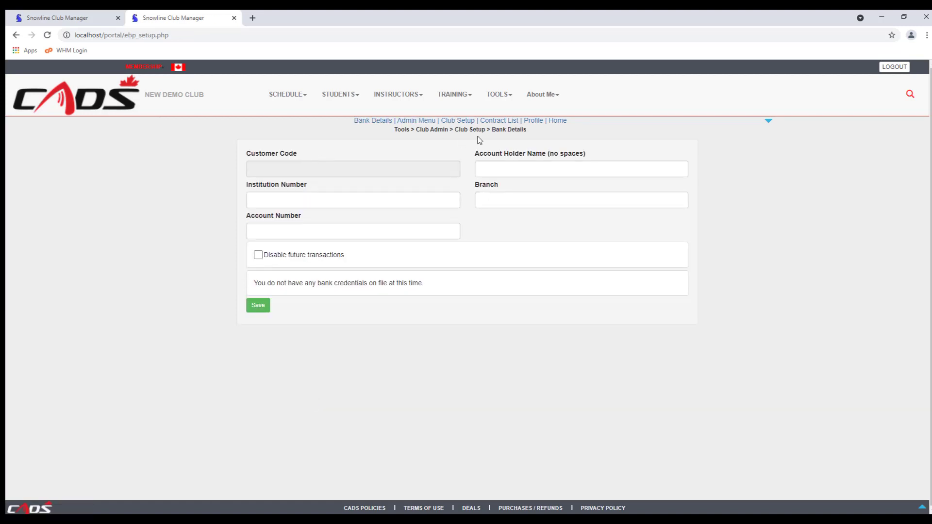
Enter the account holder's name and institution number 010, leaving branch and account number empty
click(487, 170)
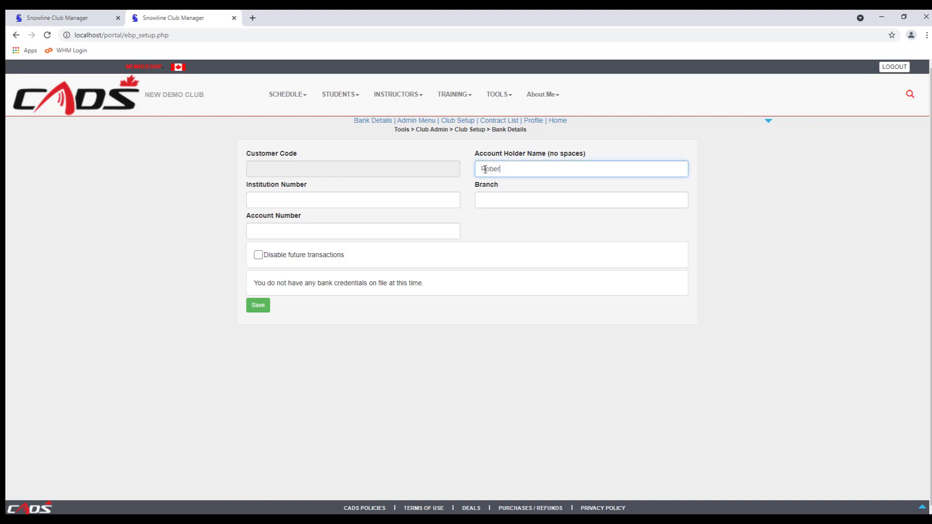
click(318, 200)
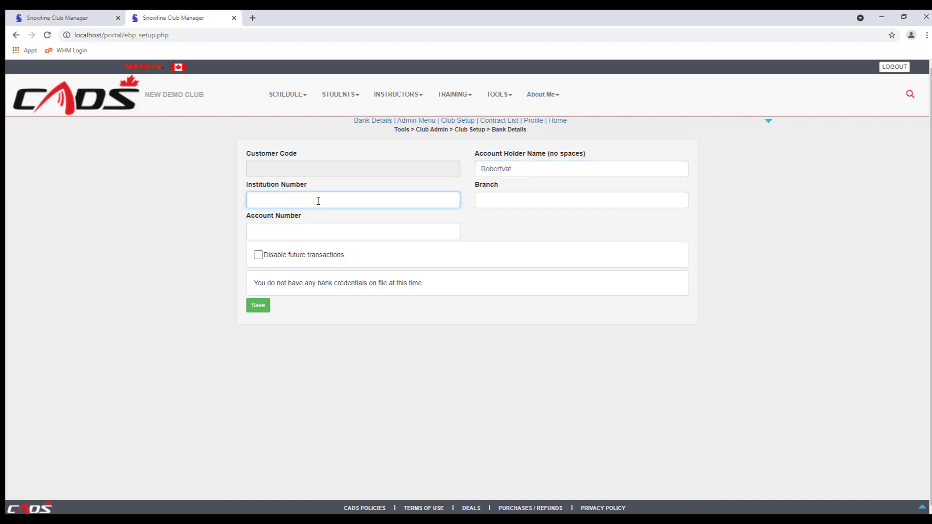
text(010)
click(482, 202)
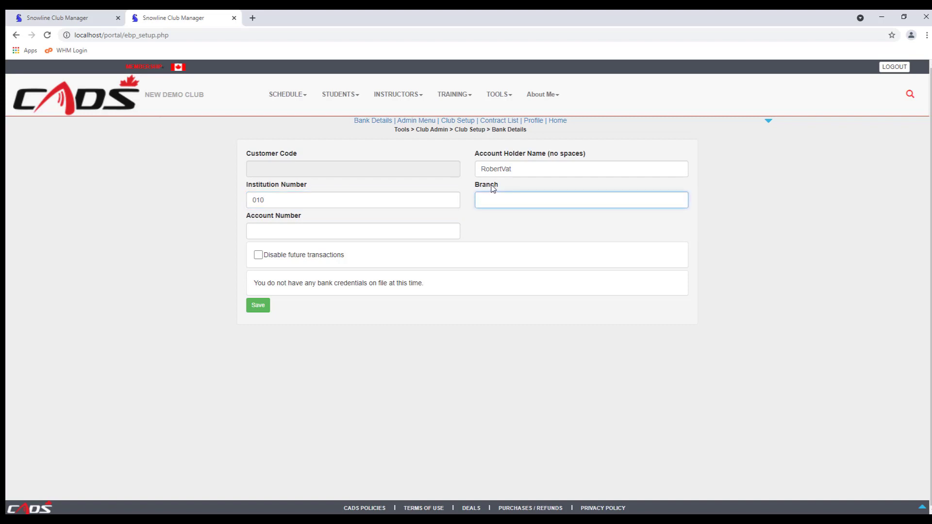
click(265, 231)
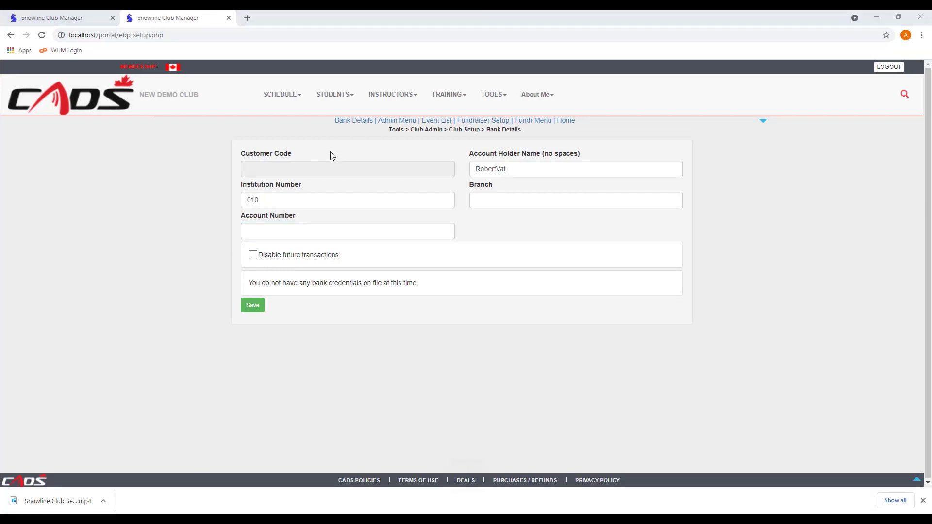
Open the Campaigns list under TOOLS > Fund Raiser > Fundraiser Financial Management
click(492, 96)
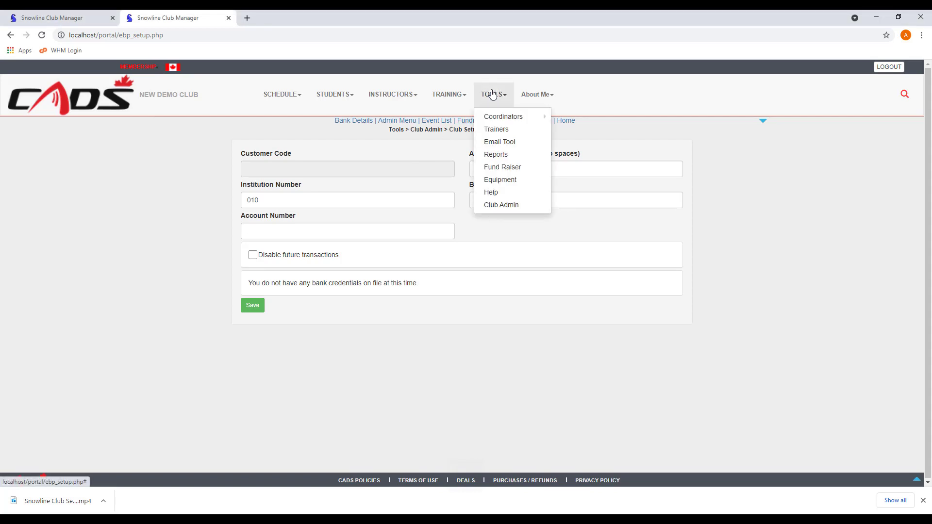
click(493, 167)
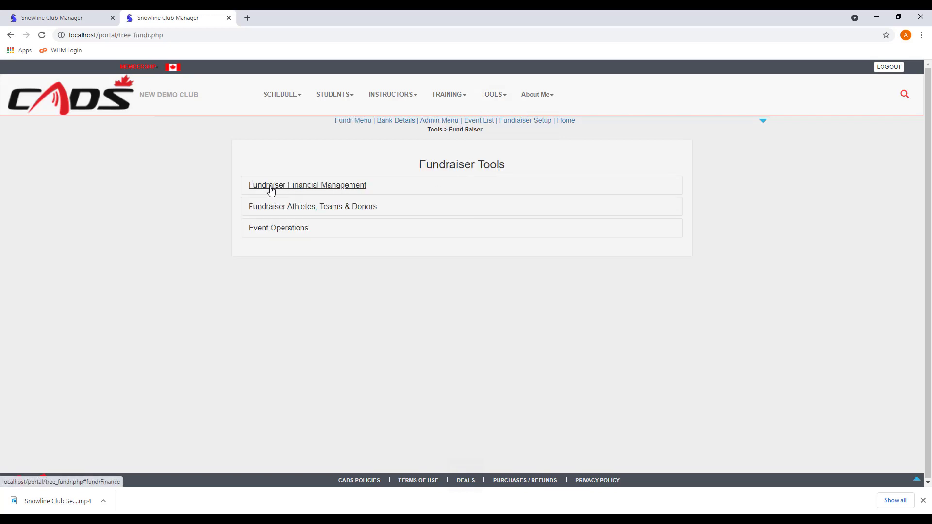
click(270, 191)
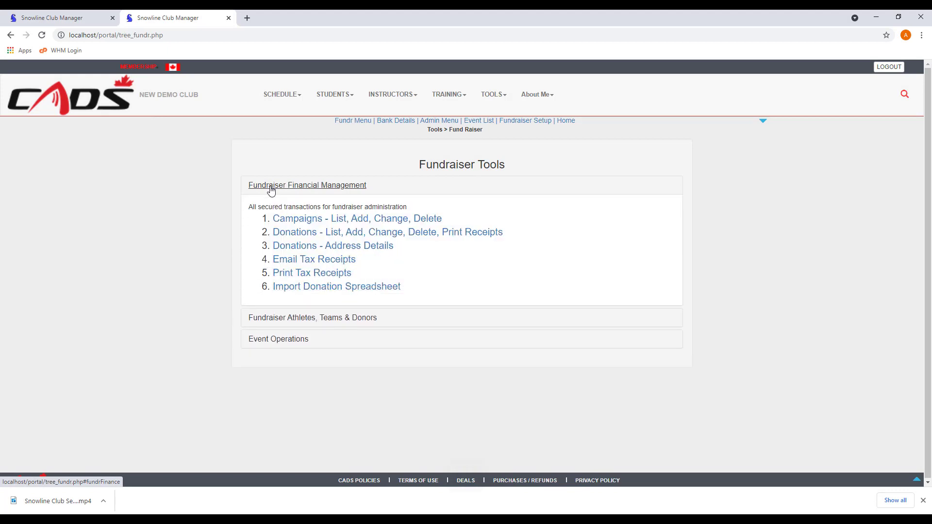
click(295, 219)
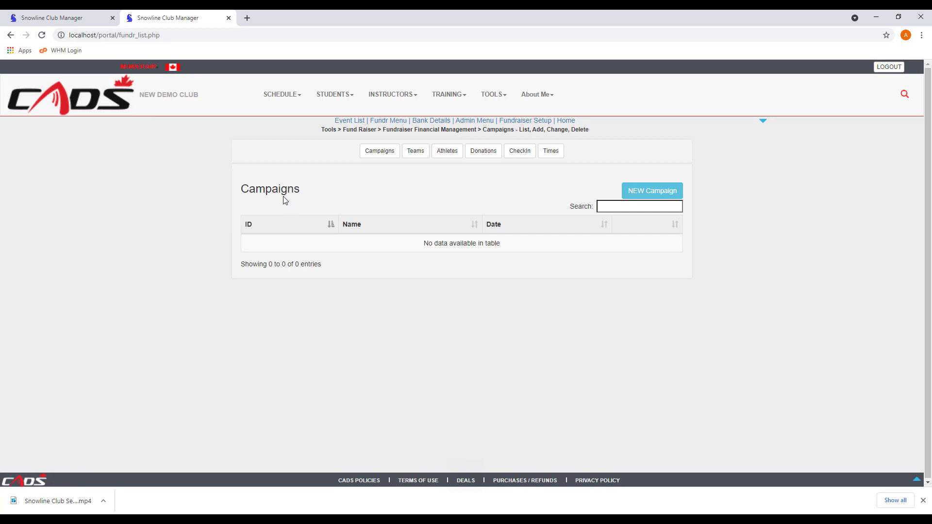
Create and save a new campaign named 'General Donations' dated Apr 25, 2021
click(640, 193)
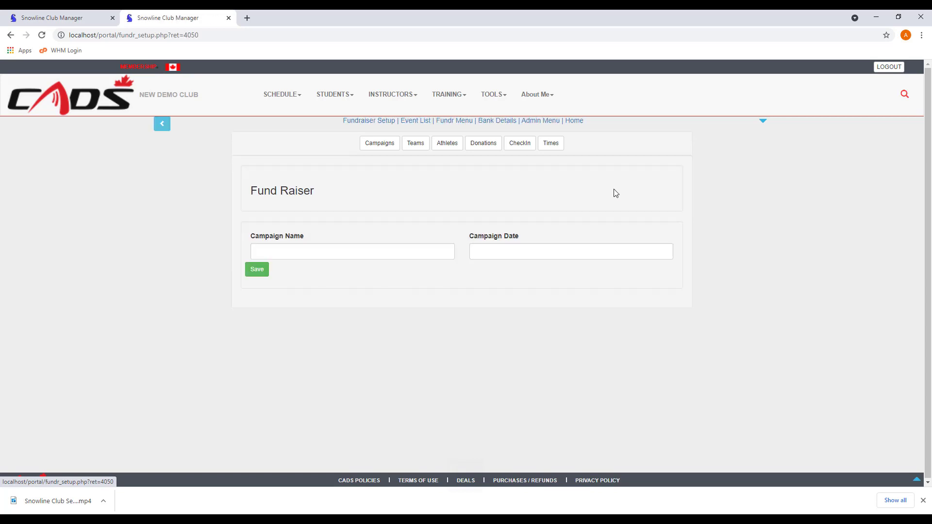
click(280, 251)
text(Gen)
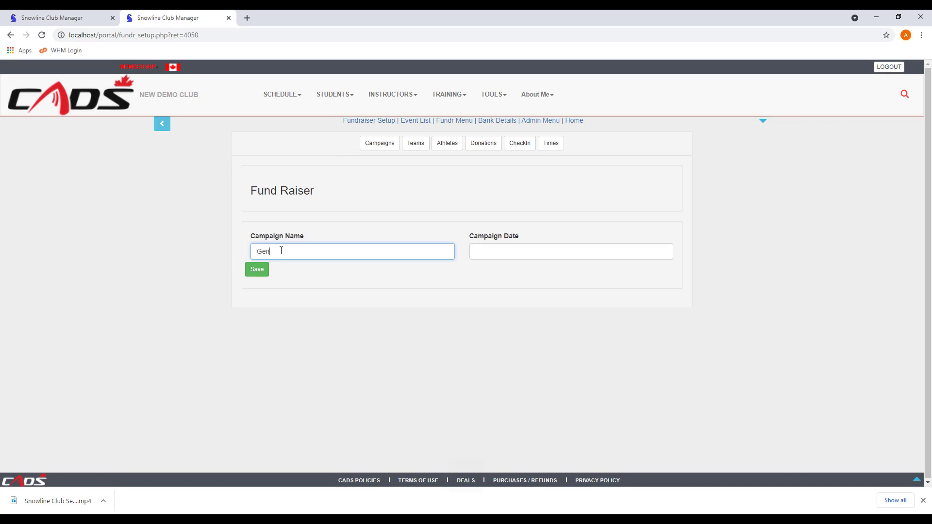
text(eral Donations)
click(486, 250)
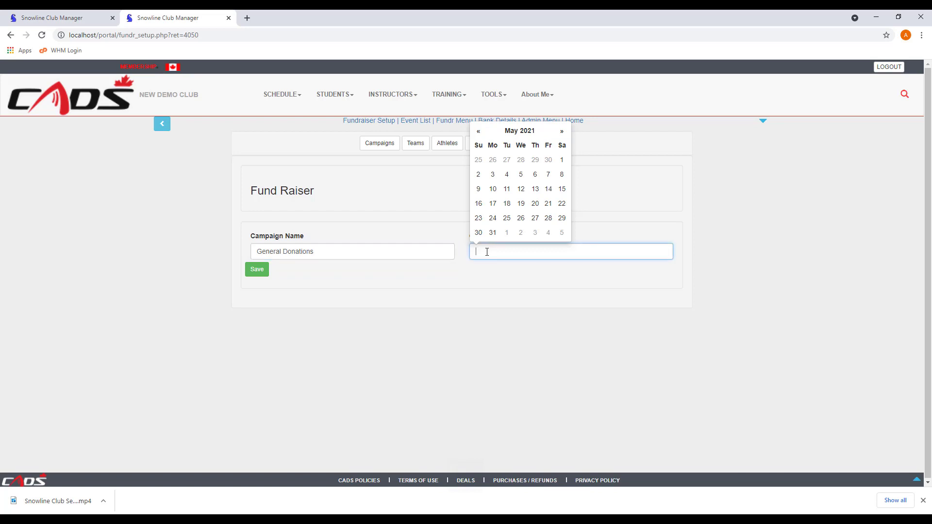
click(479, 161)
click(256, 273)
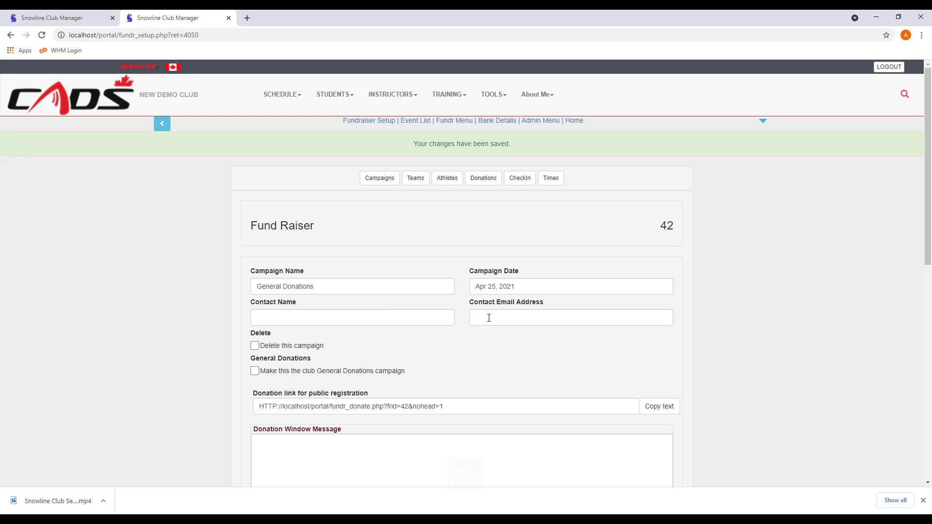
Flag campaign 42 as the club's General Donations campaign and copy its public donation link
scroll(194, 345, down, 3)
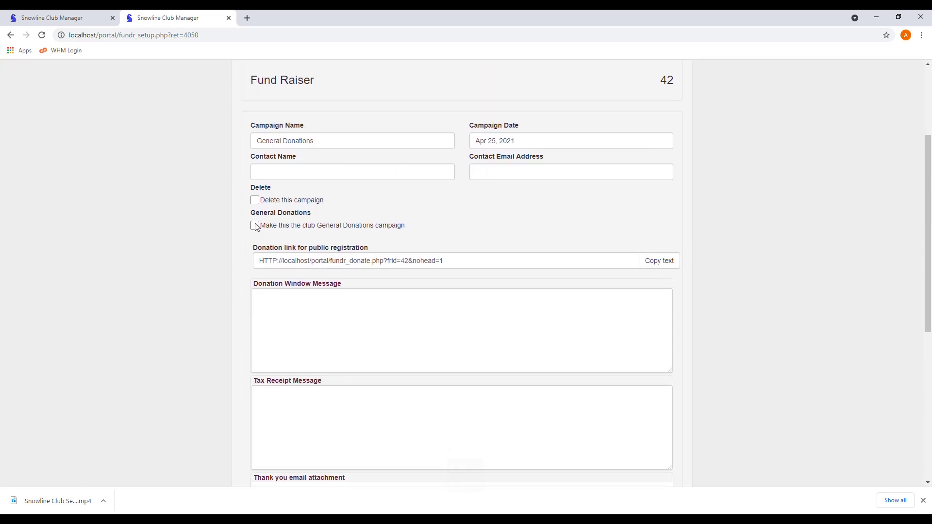
click(255, 225)
click(668, 263)
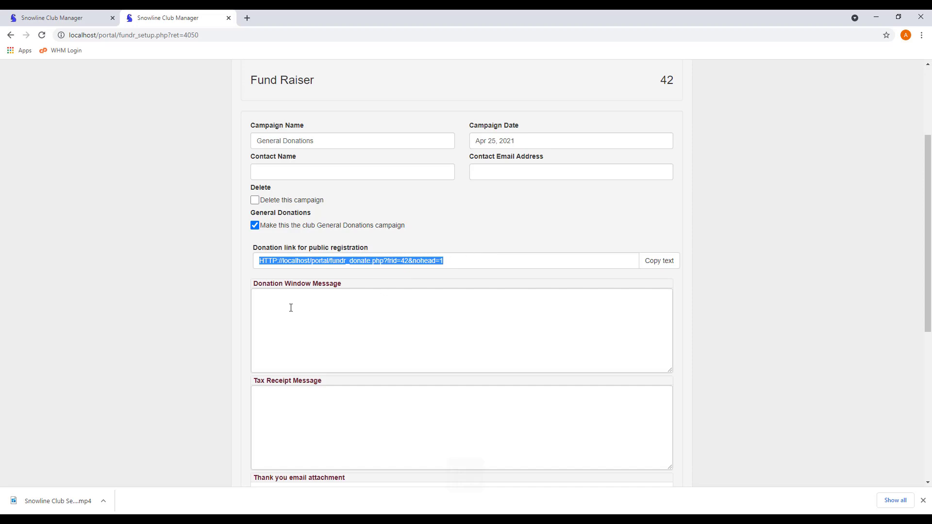
Look over the donation window and tax receipt message fields, then return to the Campaigns list
scroll(290, 307, down, 2)
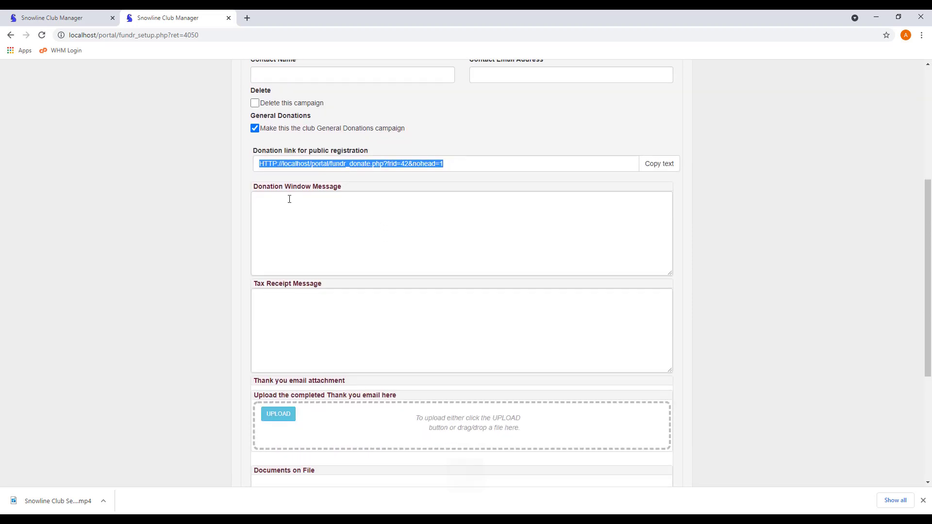
click(290, 202)
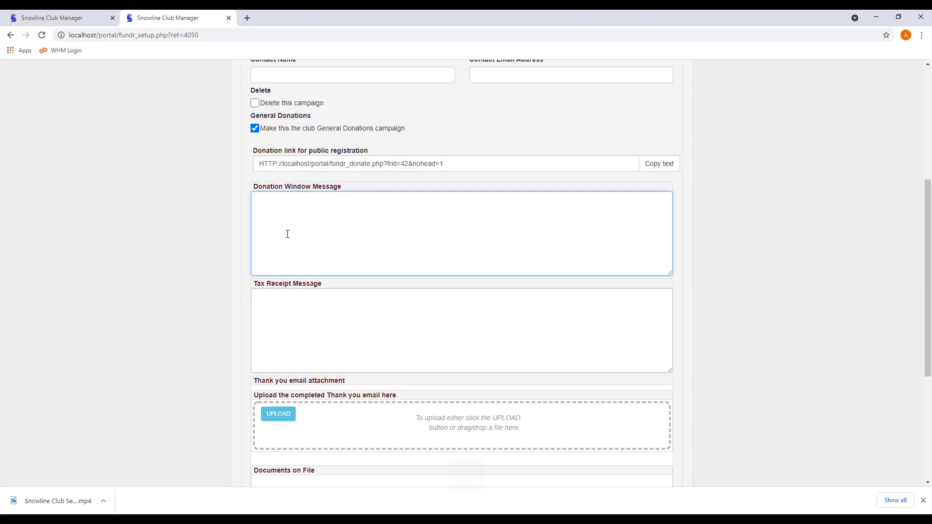
click(290, 299)
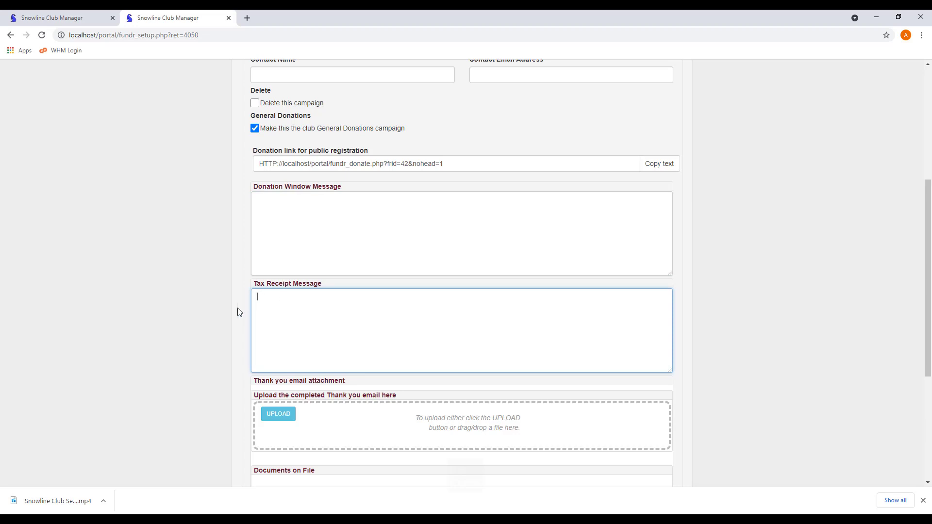
scroll(238, 312, down, 2)
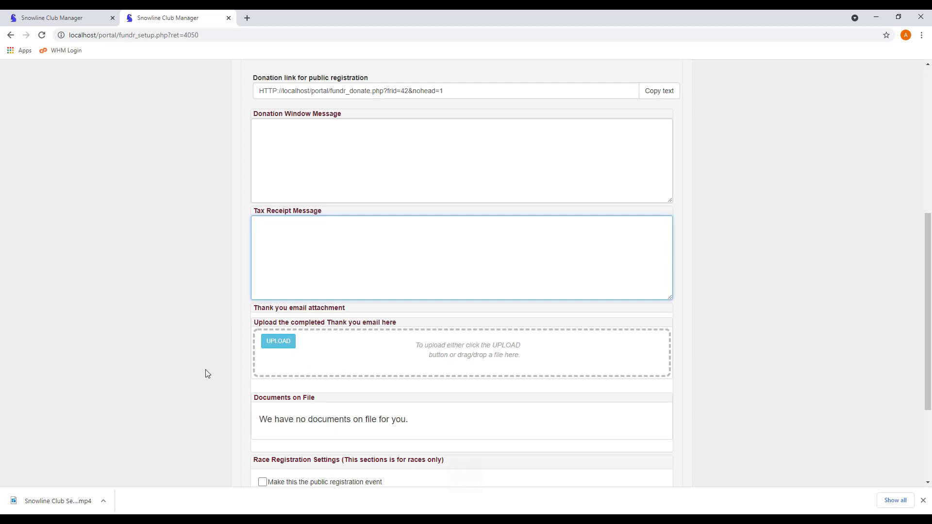
scroll(214, 372, down, 3)
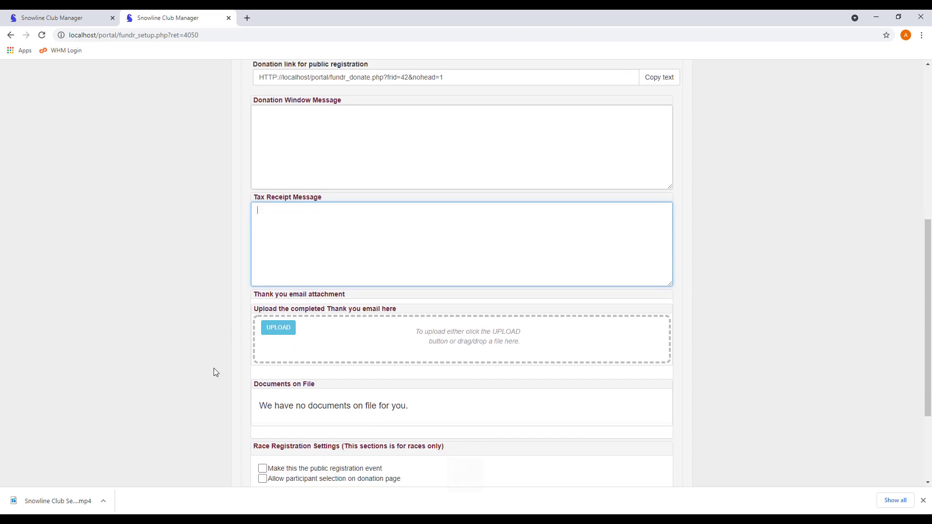
scroll(214, 368, up, 10)
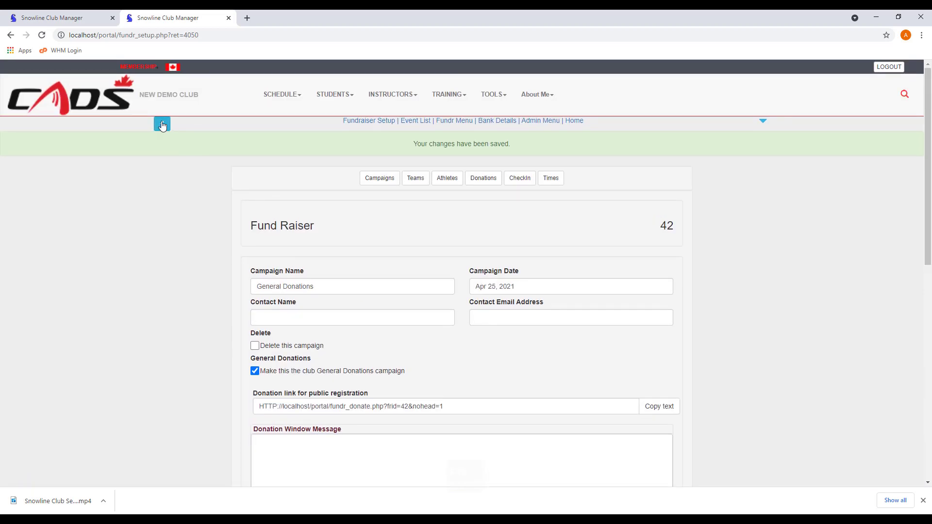
click(162, 125)
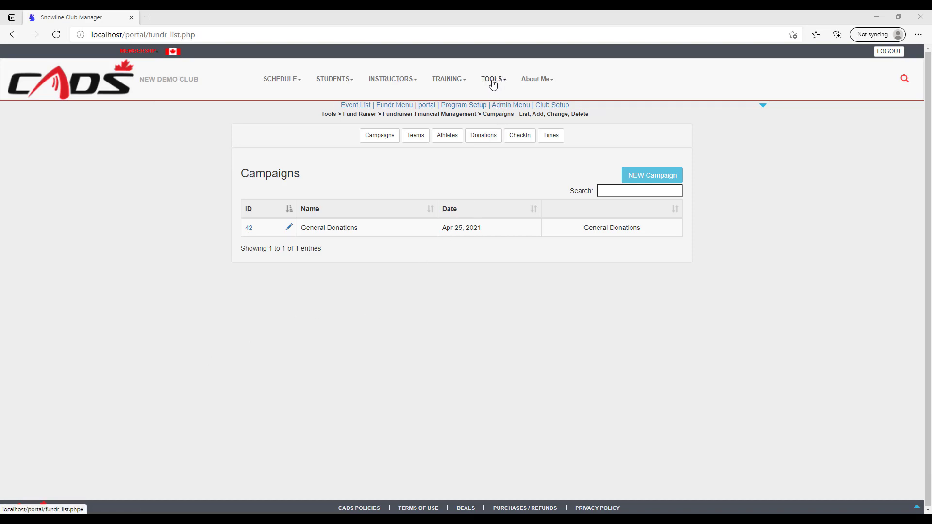
Go to TOOLS > Club Admin > Club Setup > Programs for New Demo Club
click(492, 84)
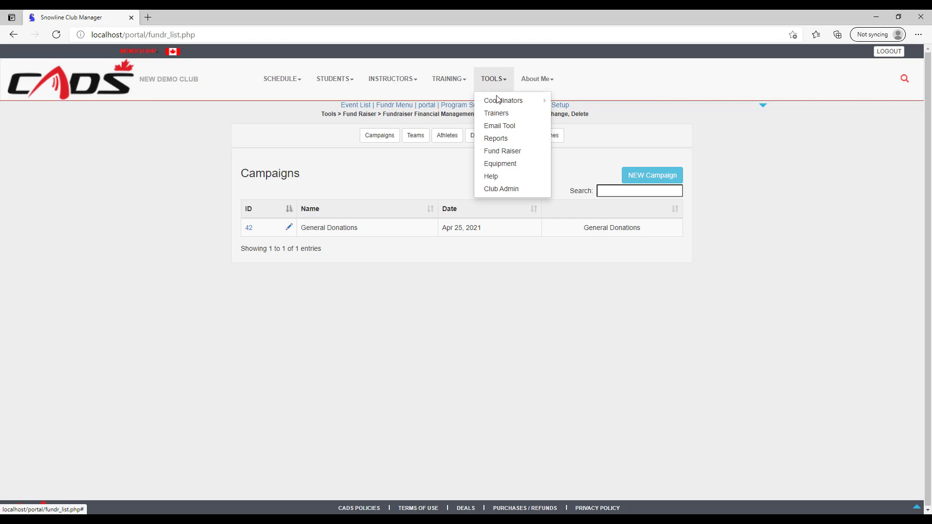
click(501, 190)
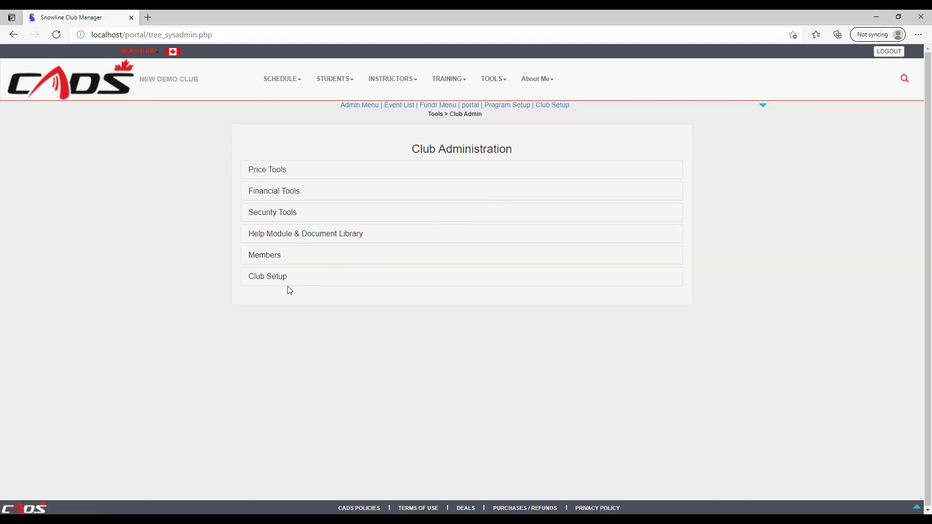
click(266, 279)
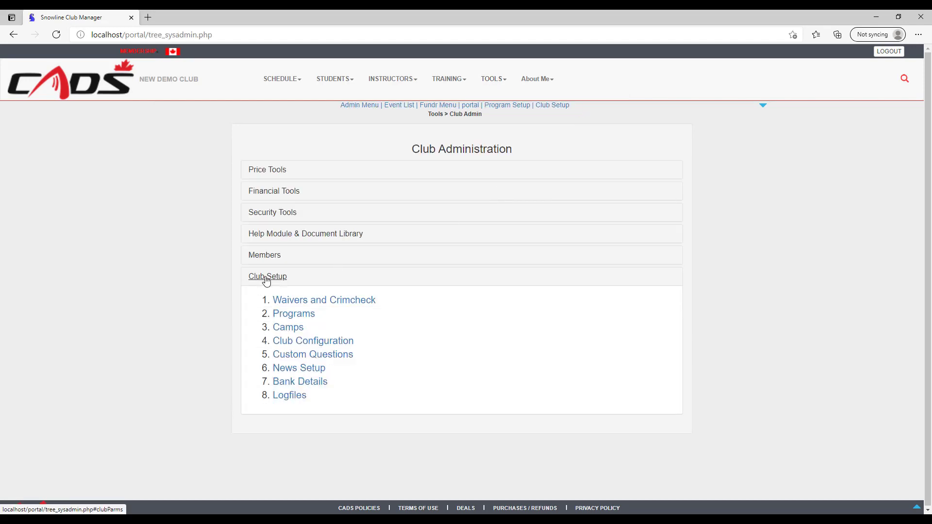
click(291, 314)
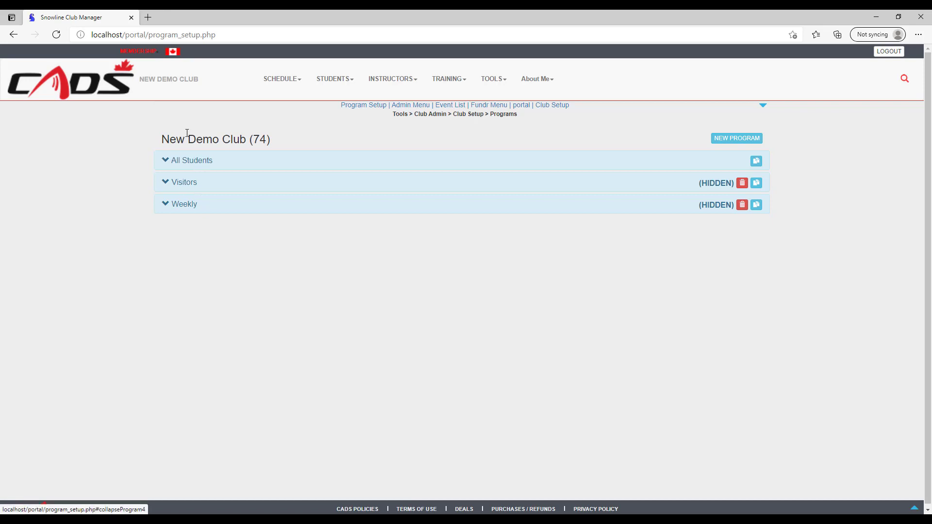
click(184, 183)
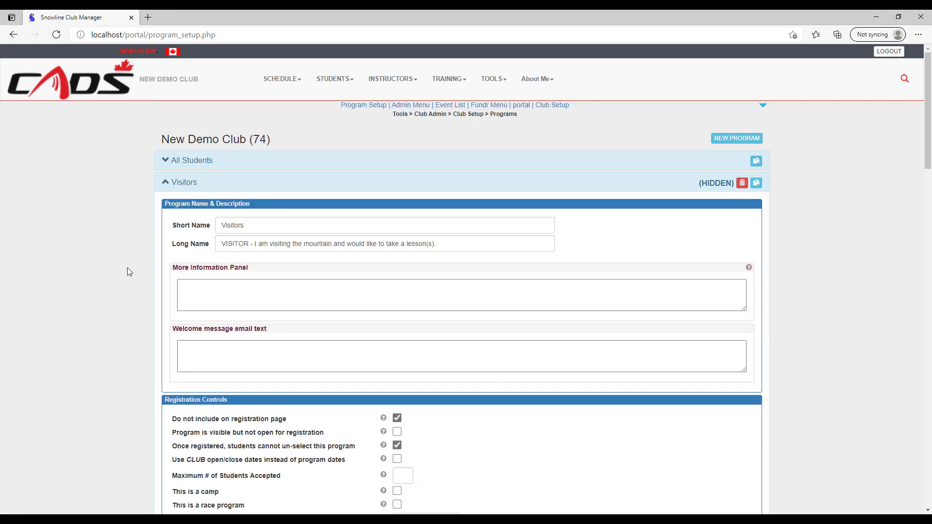
scroll(127, 267, down, 2)
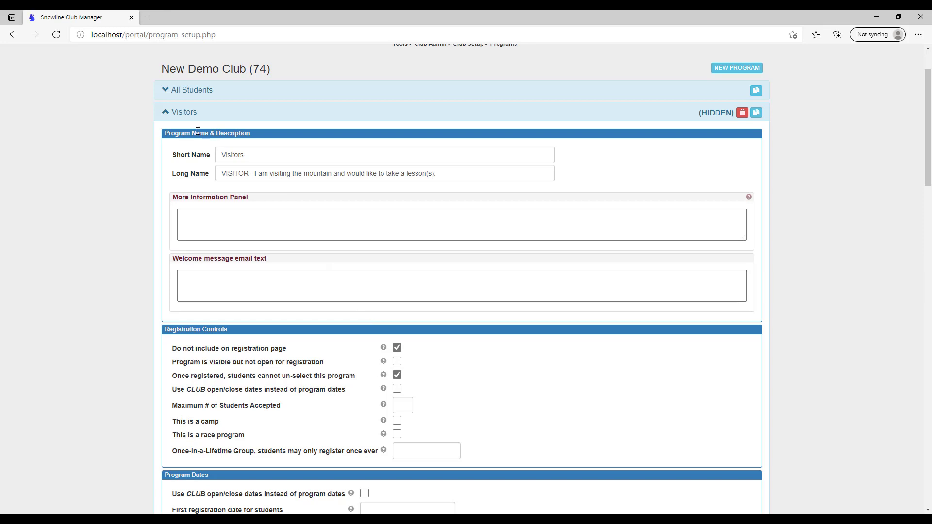
click(184, 112)
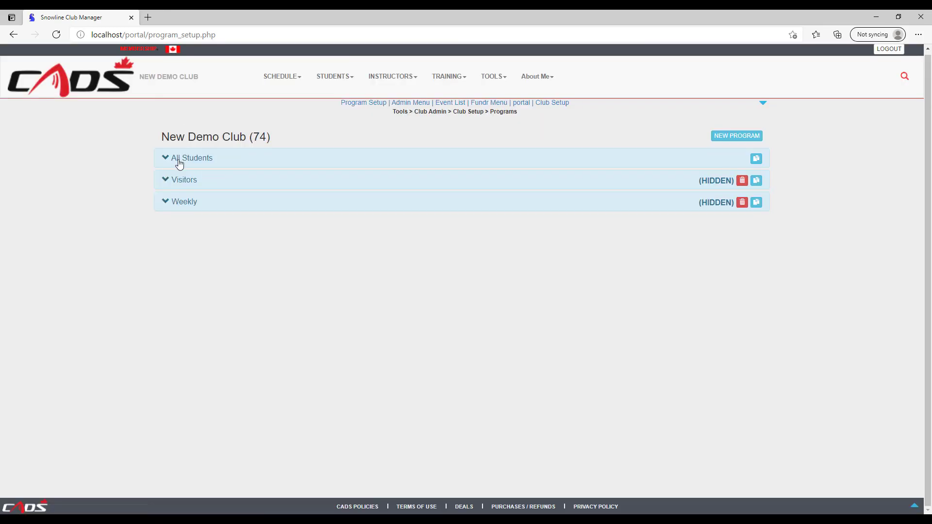
click(182, 203)
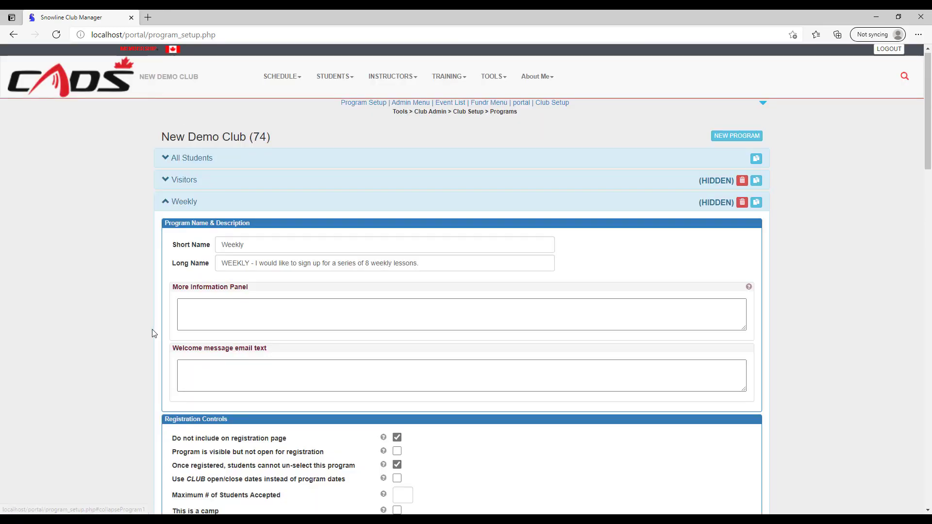
scroll(148, 349, down, 3)
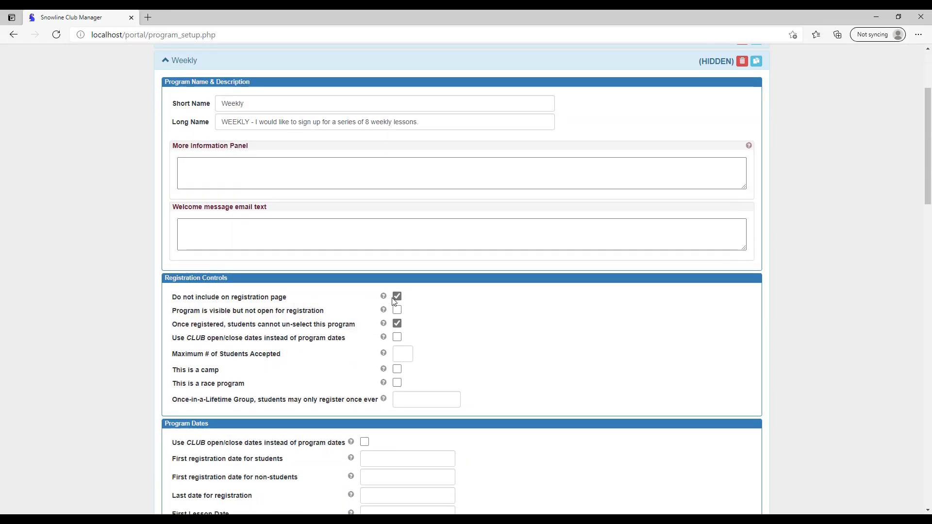
scroll(141, 305, up, 3)
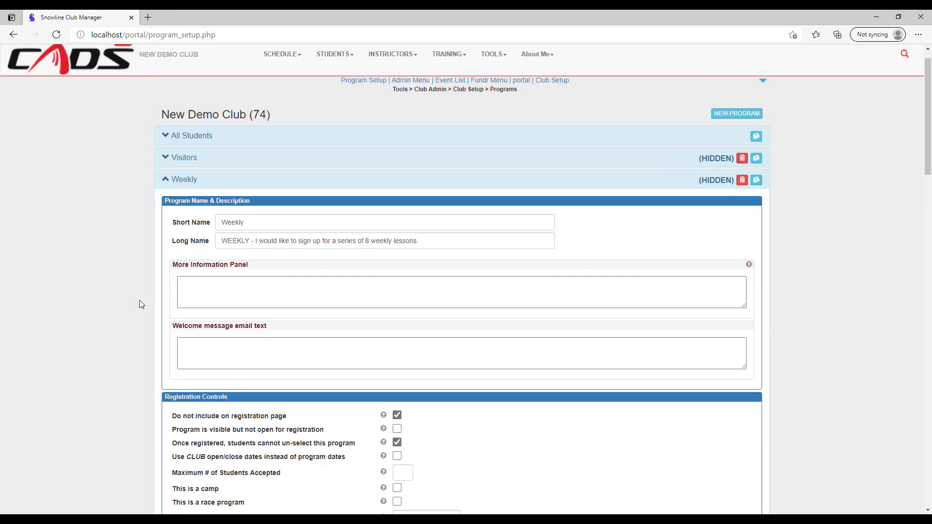
click(185, 206)
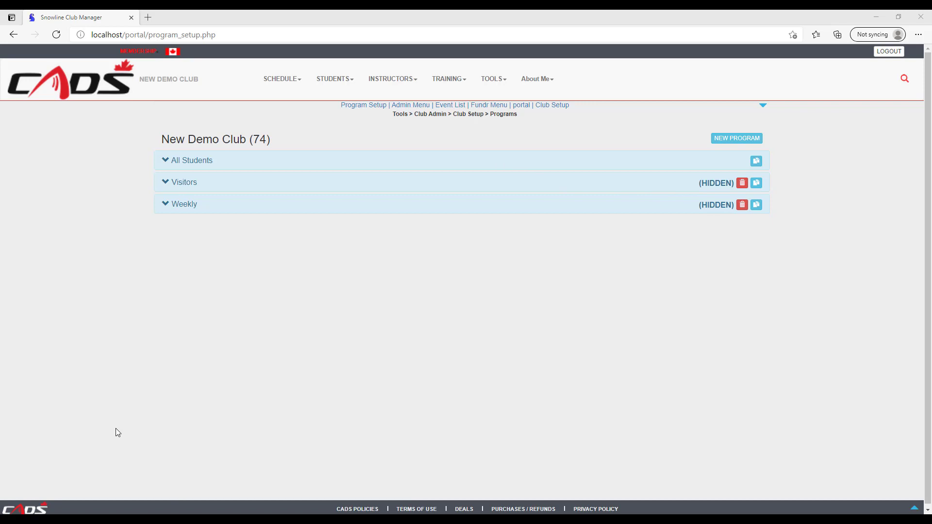
In All Students' Program Input Groups, add Snowsport Type and remove Lesson Date Requests
click(191, 163)
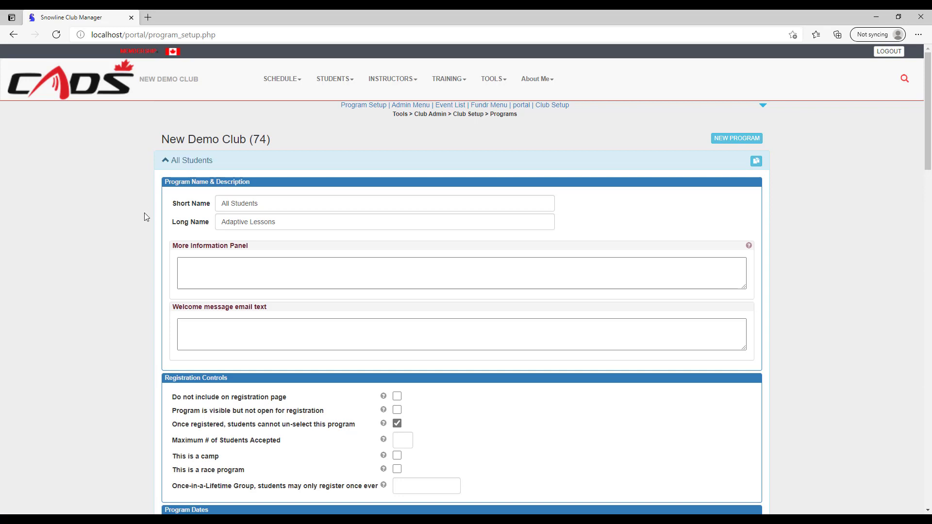
scroll(147, 217, down, 2)
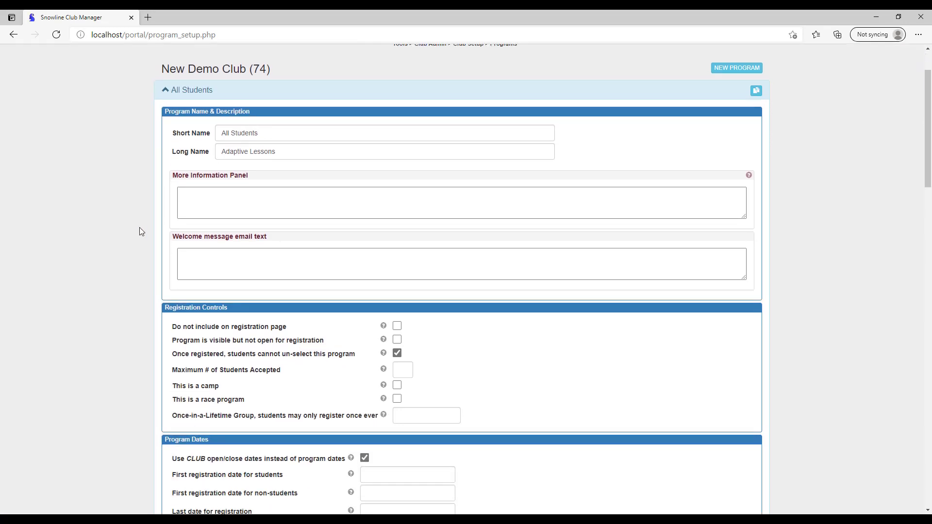
scroll(139, 227, down, 4)
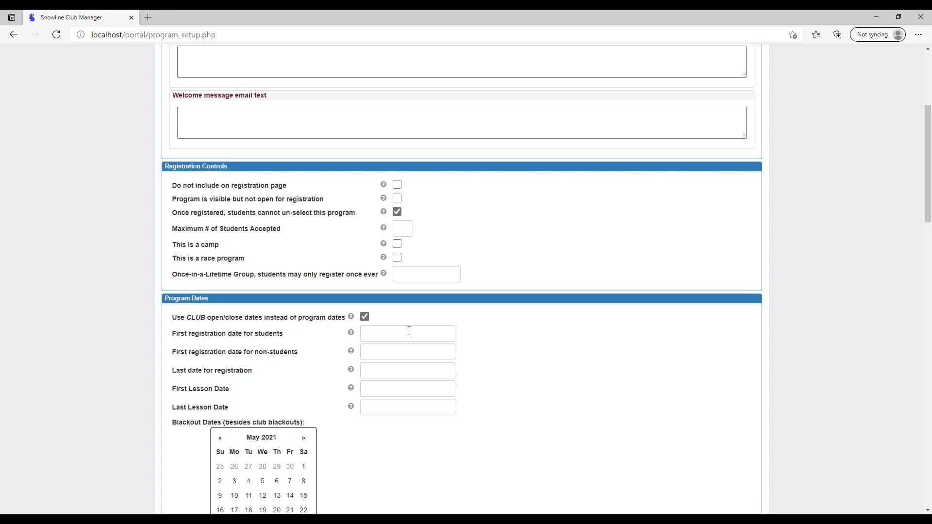
scroll(412, 337, down, 5)
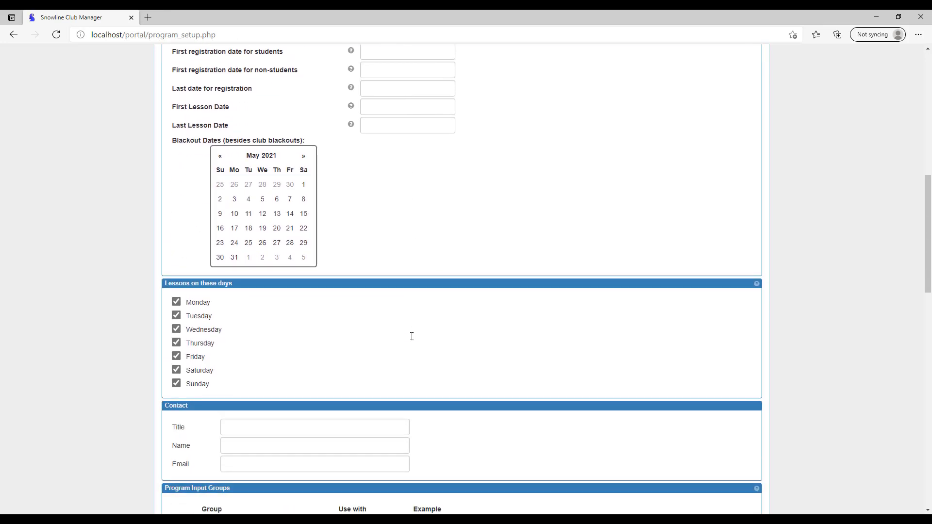
scroll(412, 339, down, 5)
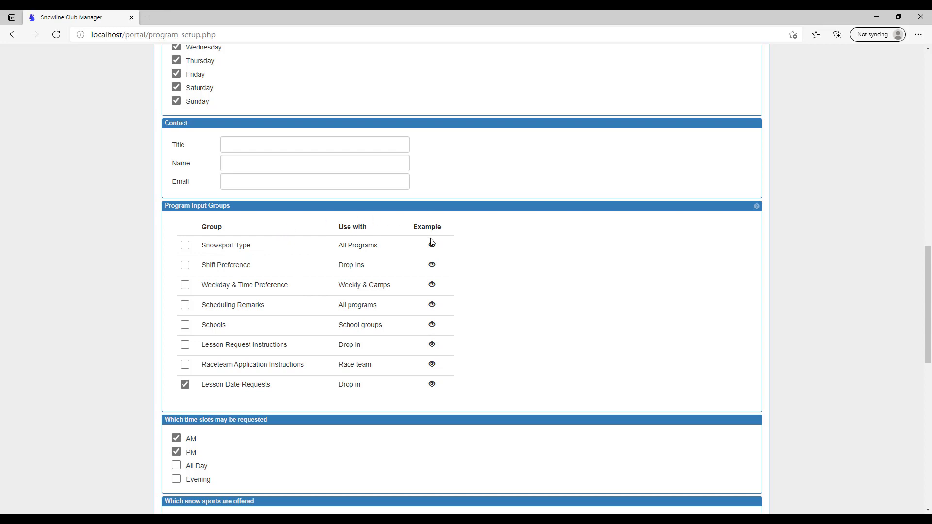
mouse_move(432, 246)
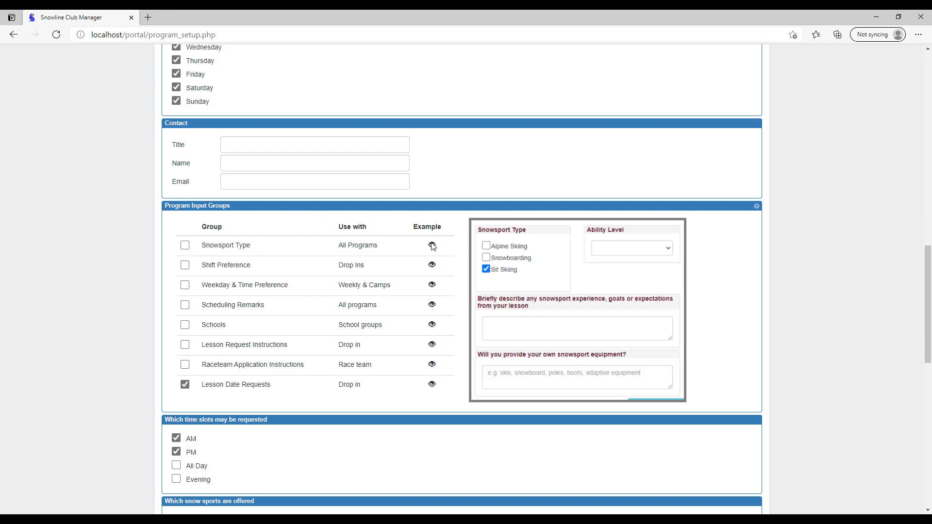
click(185, 245)
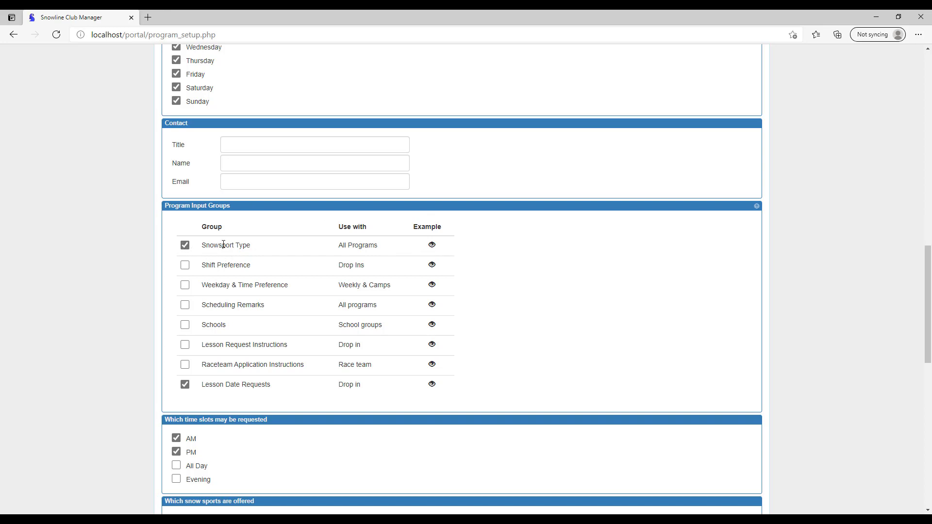
mouse_move(434, 248)
click(185, 385)
Review the rest of the All Students settings and collapse its panel
scroll(311, 257, down, 1)
scroll(321, 247, down, 3)
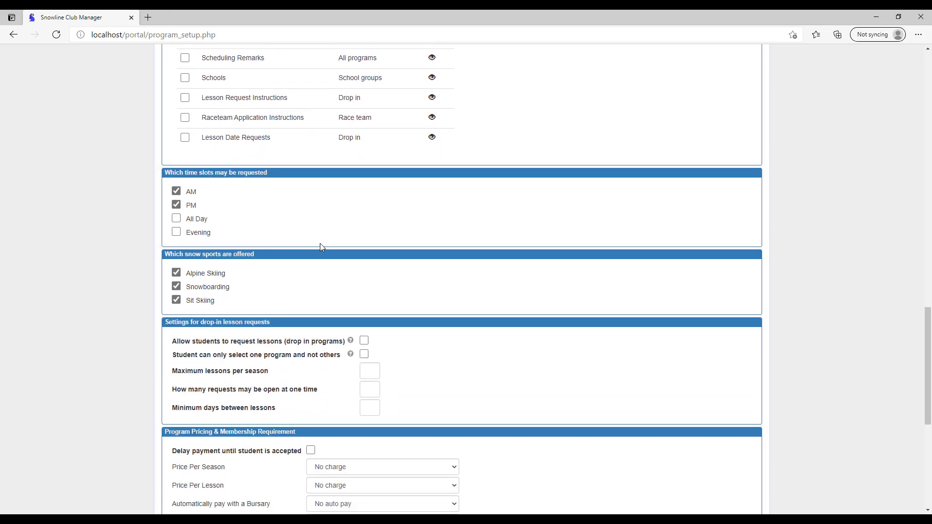
scroll(320, 248, down, 1)
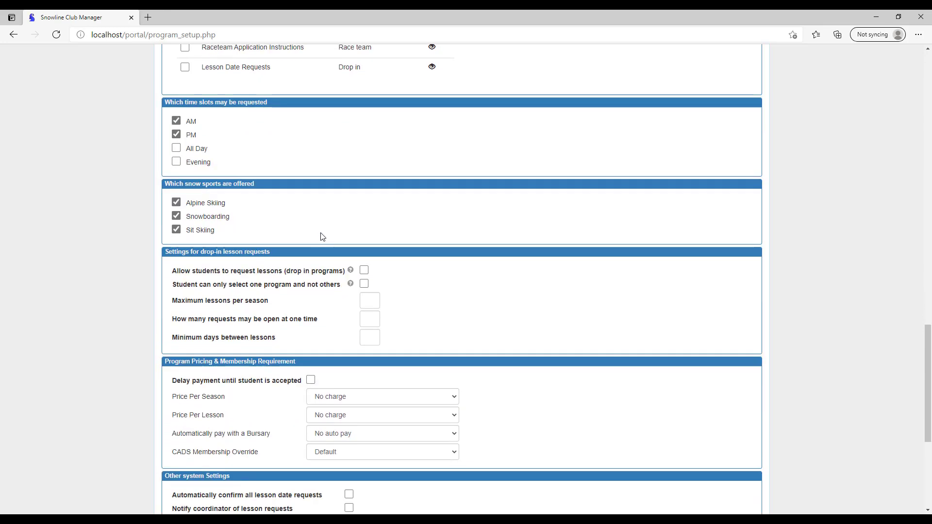
scroll(323, 237, down, 1)
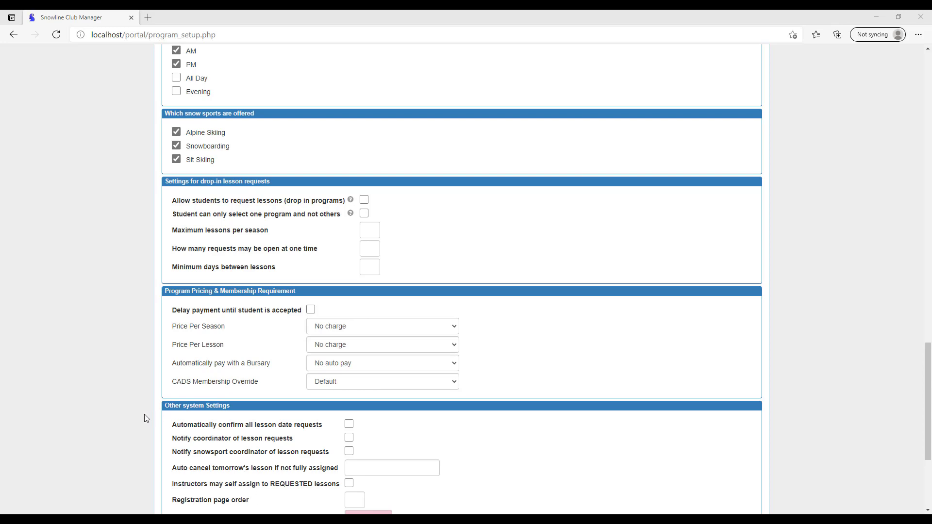
scroll(145, 417, down, 2)
scroll(144, 415, down, 2)
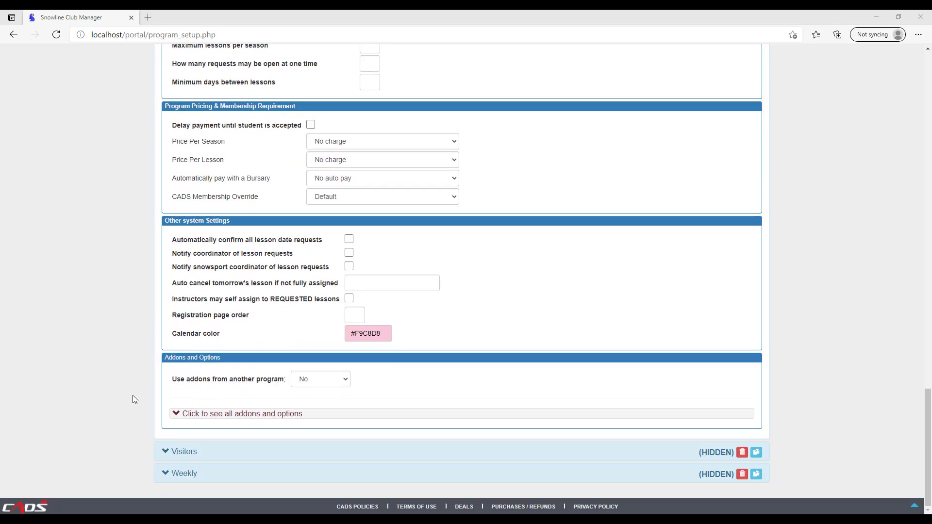
scroll(133, 396, up, 10)
scroll(132, 395, up, 10)
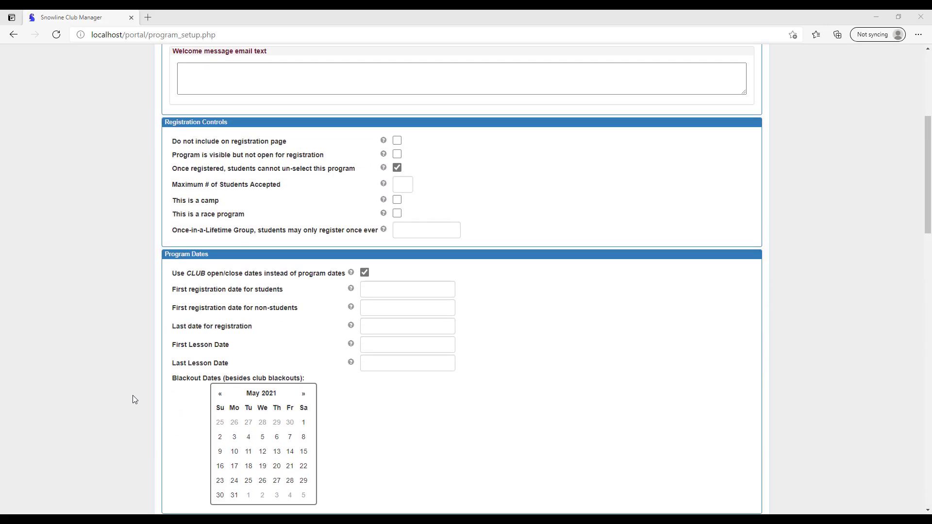
click(197, 162)
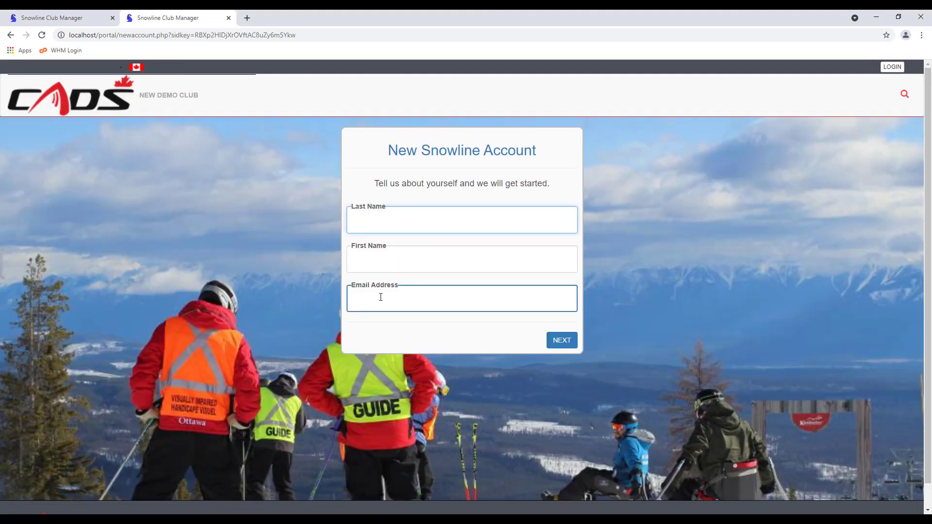
Create a new Snowline account for the test instructor and join New Demo Club
text(Smith)
key(Tab)
text(Joe)
key(Tab)
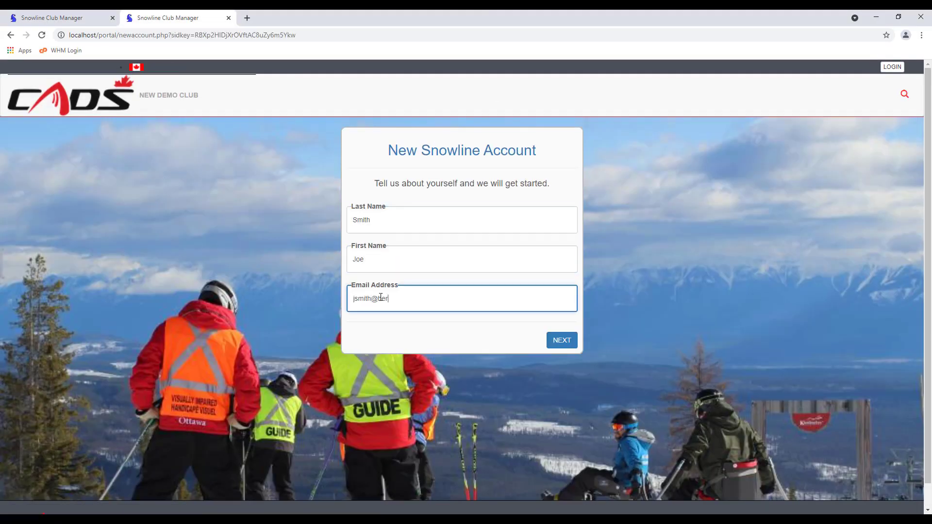
key(Return)
click(381, 251)
text(jjsmith)
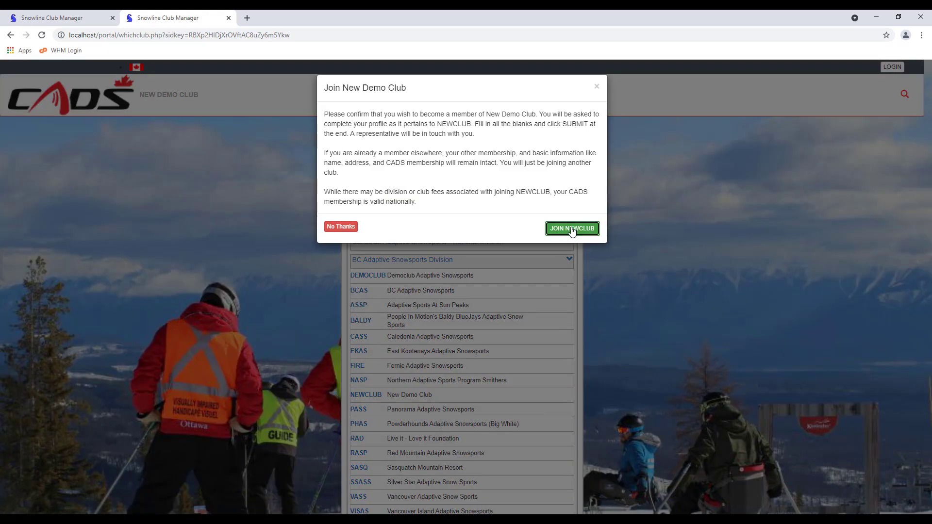
click(573, 232)
Enter the instructor's gender, birth month and year, and home address
click(419, 259)
click(547, 257)
click(623, 259)
click(199, 292)
key(Tab)
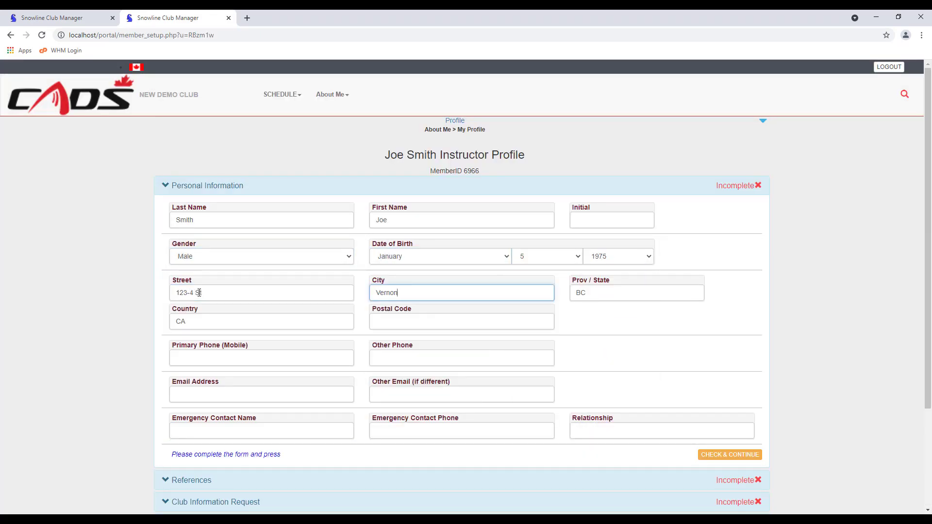
key(Tab)
Add the phone, e-mail and emergency contact details, then complete the personal information section
key(Tab)
text(222-333-4444)
key(Tab)
key(Tab)
text(Dann)
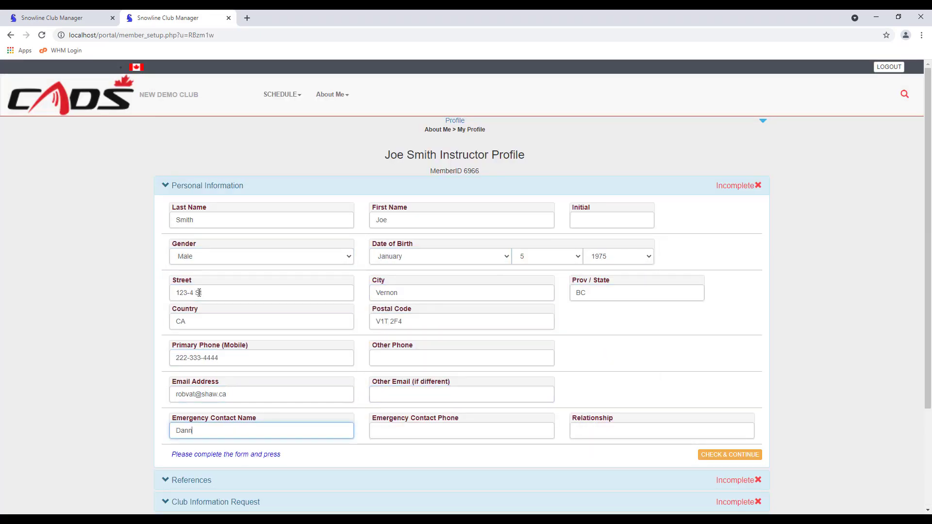
text(y Somebody)
key(Tab)
text(222-333-5555)
Fill in the personal and professional references' names, phones and relationships, and complete the section
key(Tab)
text(Friend)
click(714, 456)
click(223, 242)
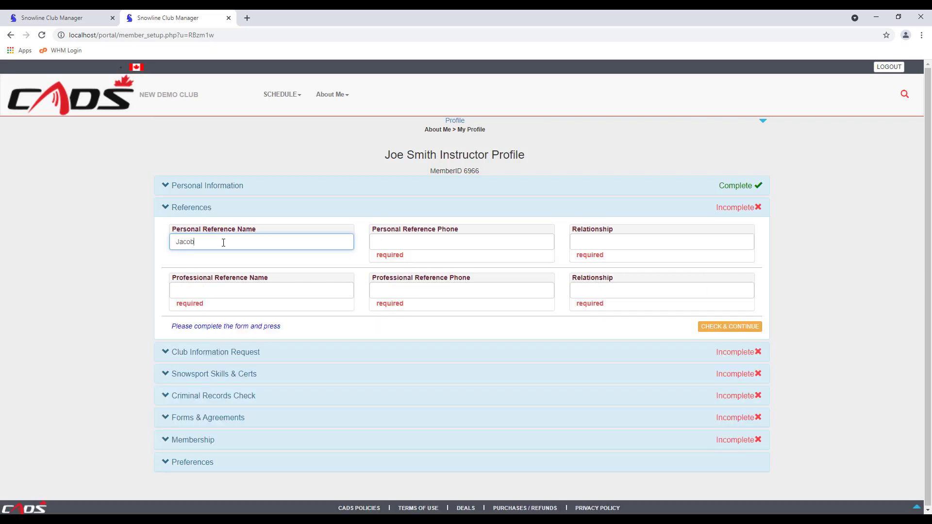
key(Tab)
text(222-444-6666)
key(Tab)
text(dad)
key(Tab)
key(Tab)
text(222-44)
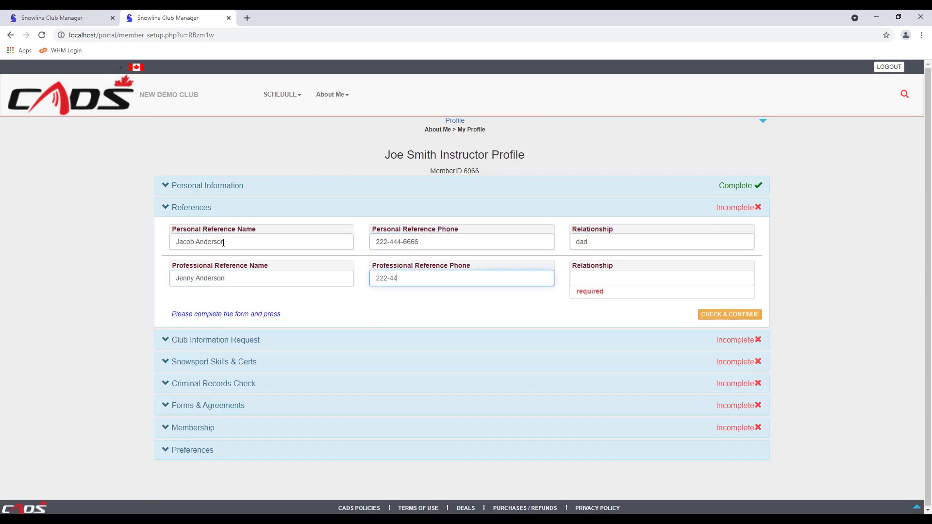
text(4-7777)
key(Tab)
text(mom)
click(729, 306)
click(198, 325)
Set skills to Advanced skier, CSIA Level 1, CSFC Certified, Not a Boarder, other experience 'None'
click(246, 303)
click(246, 326)
click(246, 319)
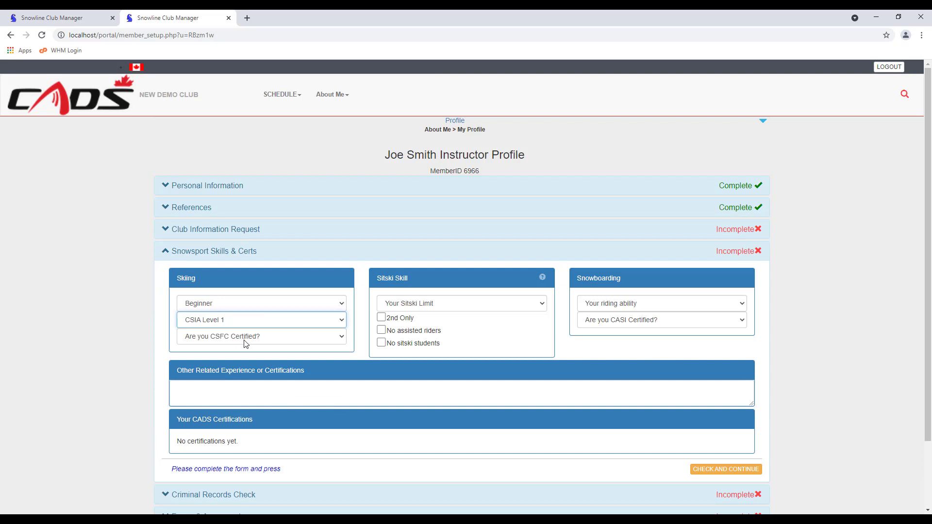
click(382, 343)
click(607, 303)
click(607, 317)
click(316, 388)
text(None)
click(716, 470)
Set sitski limit to No Sitskis, tick 2nd Only and No assisted riders, choose No CASI Cert
click(413, 304)
click(412, 324)
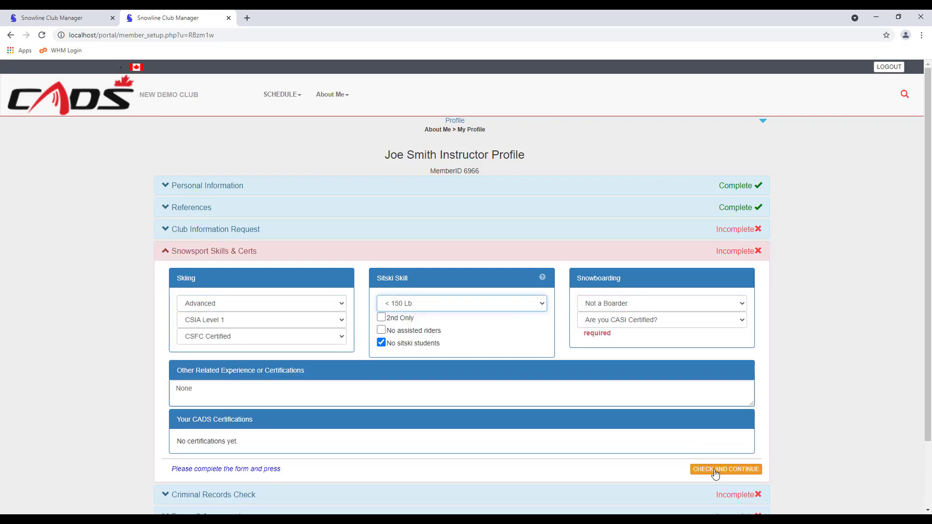
click(381, 342)
click(382, 317)
click(382, 330)
click(413, 304)
click(412, 327)
click(643, 321)
click(631, 344)
click(713, 471)
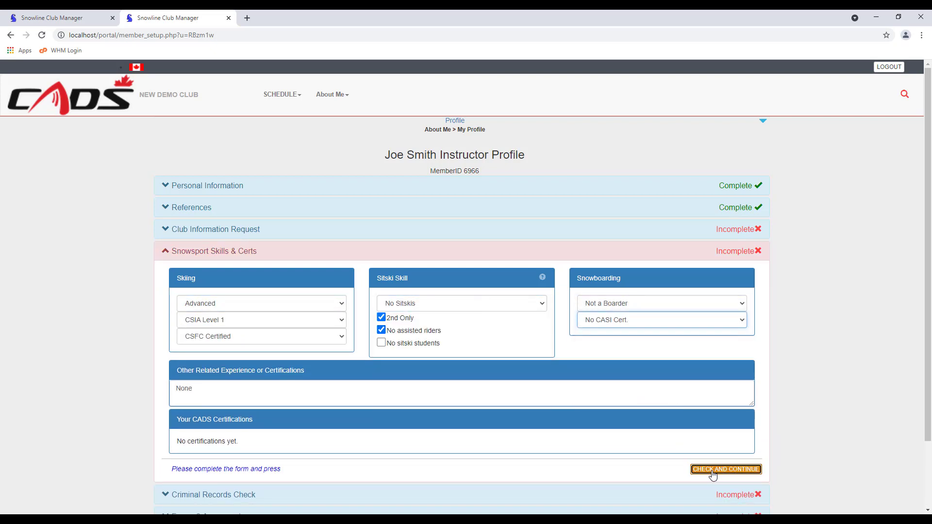
Sign and agree to the criminal records check with the instructor's name
click(222, 272)
click(294, 415)
text(Joe Smith)
click(533, 415)
click(738, 448)
Sign the illness policy and agree to the code of conduct and national waiver
click(214, 294)
drag(757, 376, 762, 488)
click(266, 462)
text(Joe Smith)
drag(216, 461, 160, 462)
click(530, 462)
scroll(796, 339, down, 5)
click(529, 390)
click(529, 372)
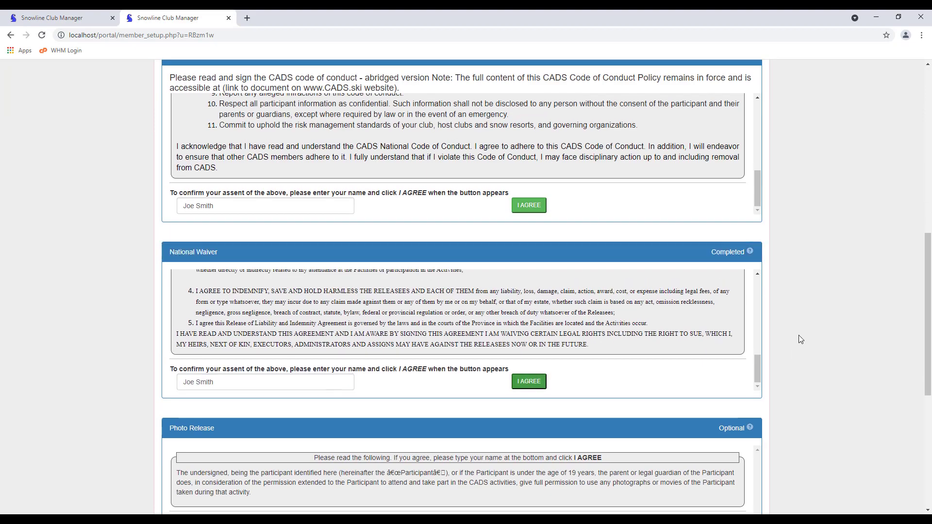
scroll(799, 337, down, 6)
Sign the photo release, agree to the privacy policy, and select the $48 instructor membership
click(266, 224)
text(Joe Smith)
click(527, 225)
click(527, 402)
click(713, 438)
click(182, 306)
Submit the profile and add $100 national and $100 BC division donations
click(727, 447)
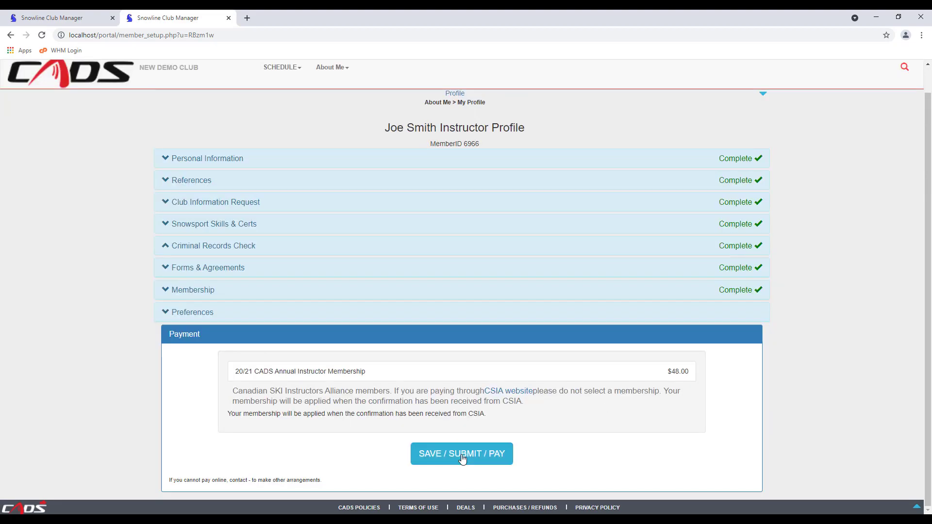
click(462, 459)
click(341, 208)
click(516, 252)
Enter the cardholder's name and card details, and pay the $248 total
click(516, 279)
click(564, 335)
click(408, 158)
text(Joe Smith)
key(Tab)
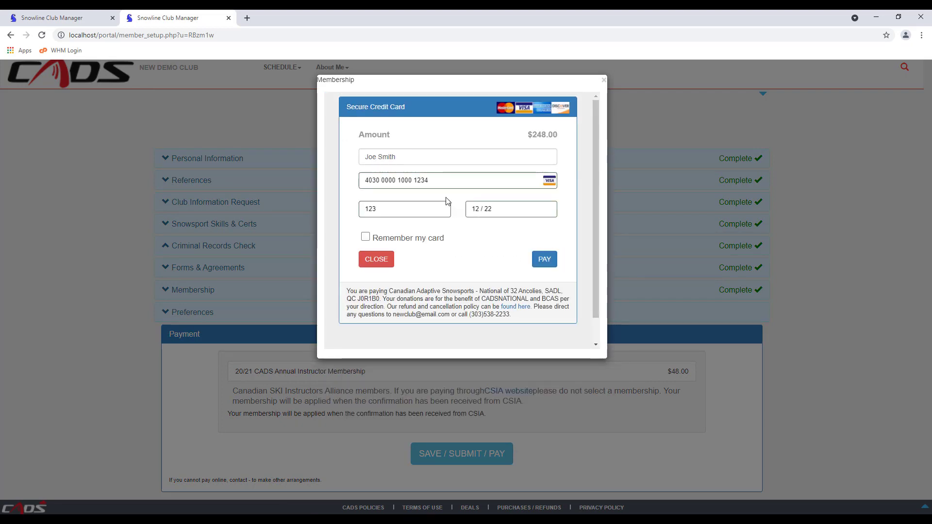
click(544, 259)
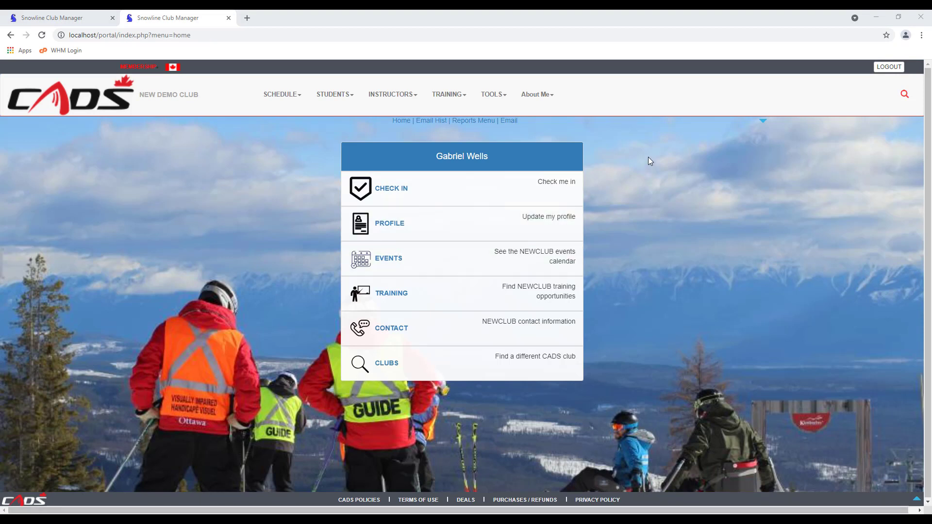
Open the Email History report from TOOLS > Reports > Email
click(497, 96)
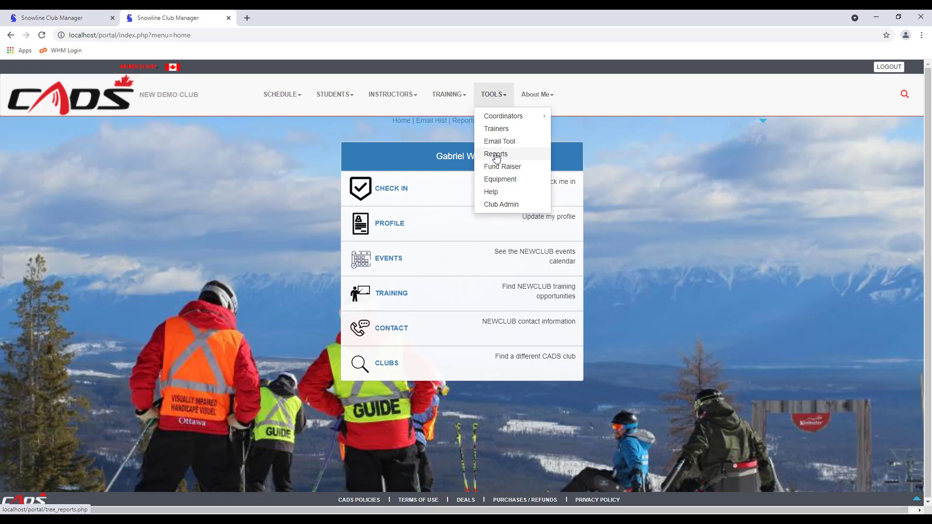
click(496, 154)
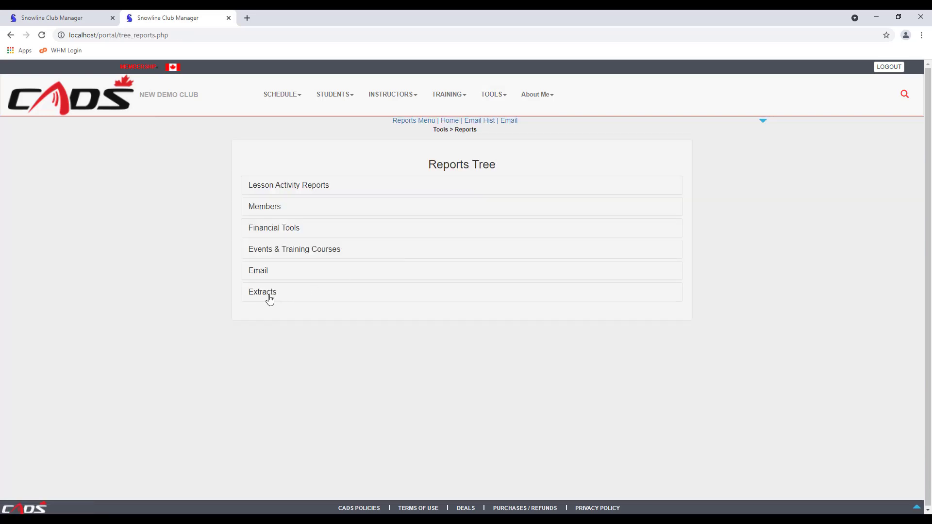
click(258, 271)
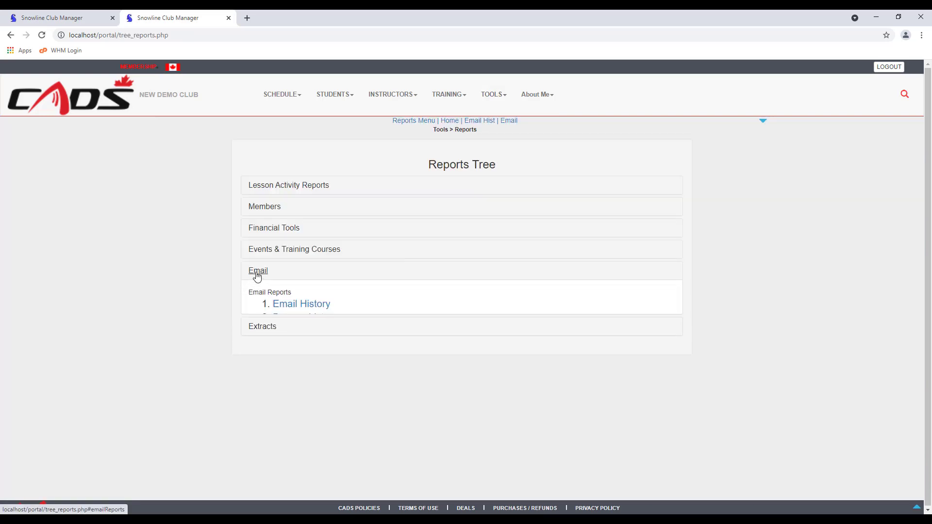
click(288, 306)
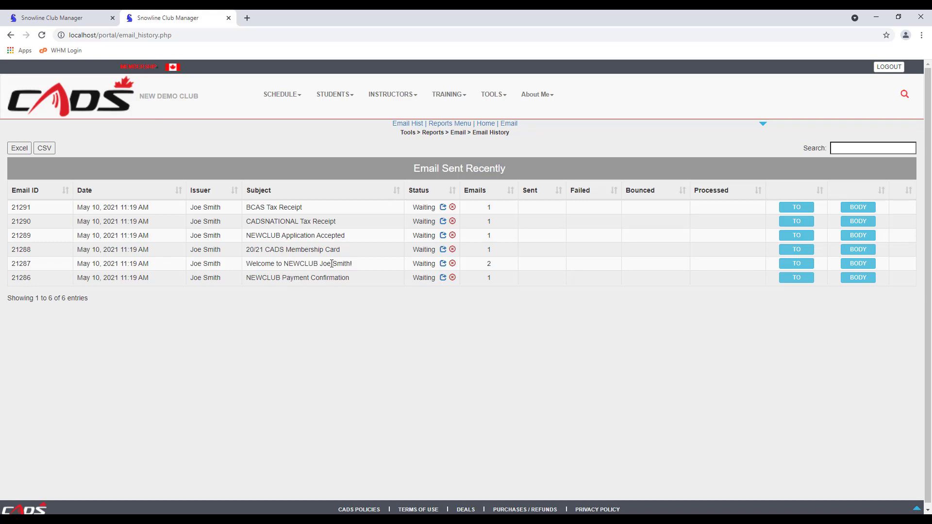
click(858, 263)
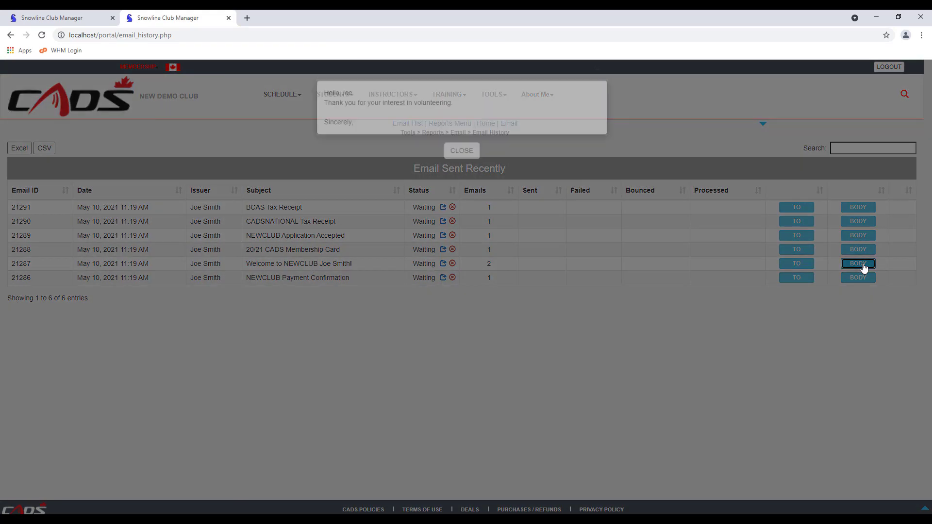
click(464, 170)
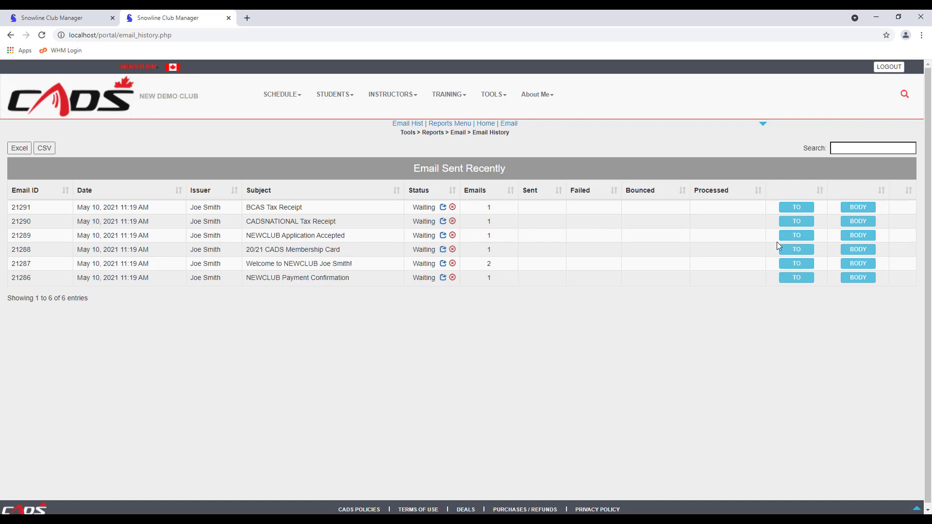
click(857, 235)
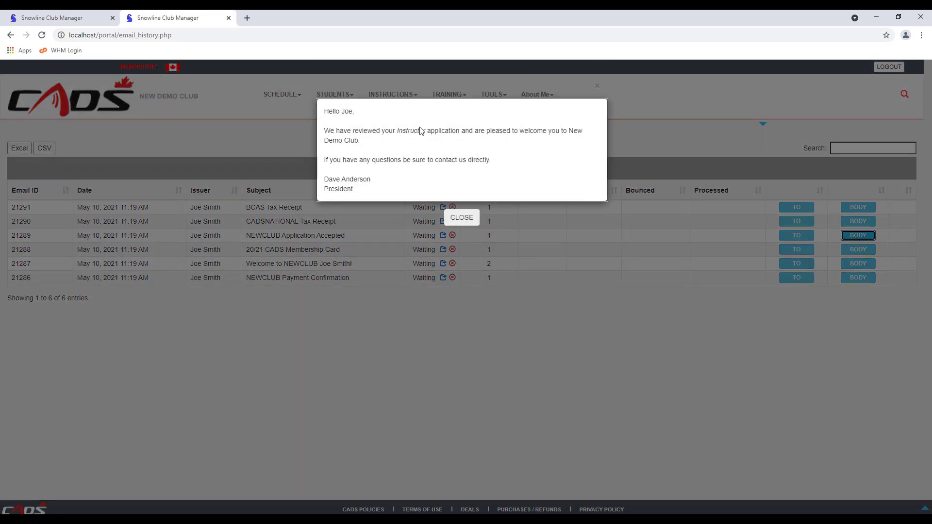
click(462, 218)
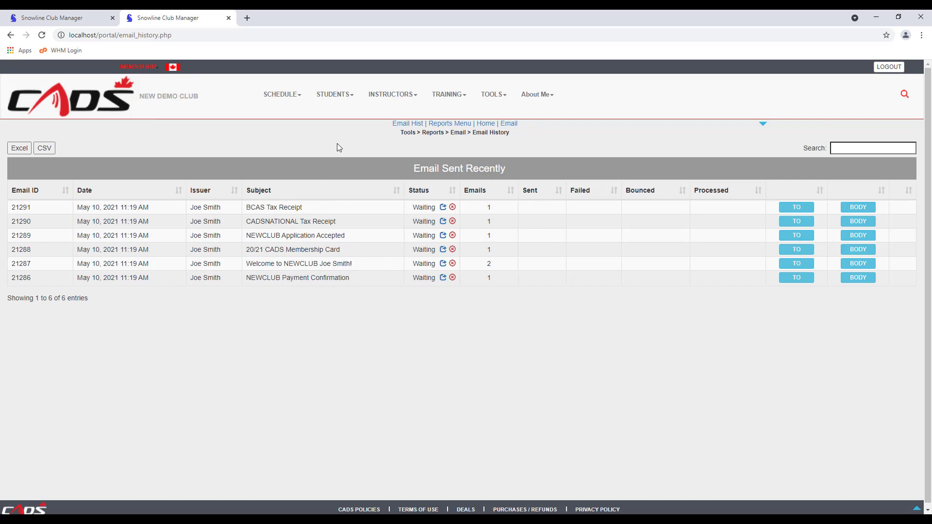
Open the instructor registration list via TOOLS > Coordinators > Instruct Reg
click(492, 97)
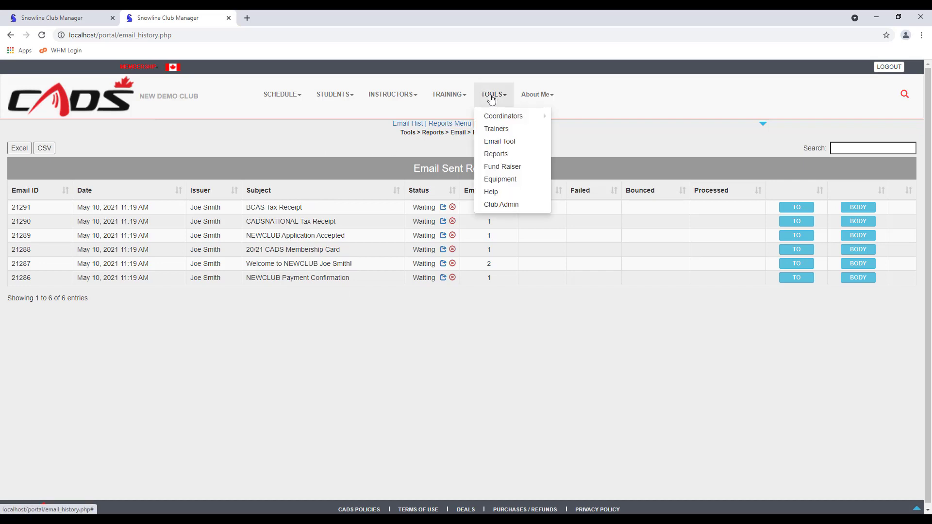
mouse_move(495, 117)
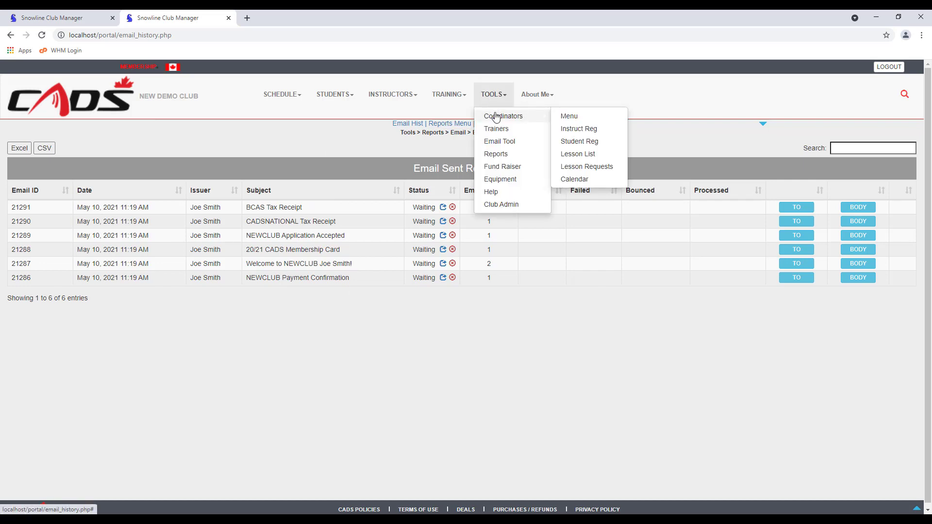
click(573, 132)
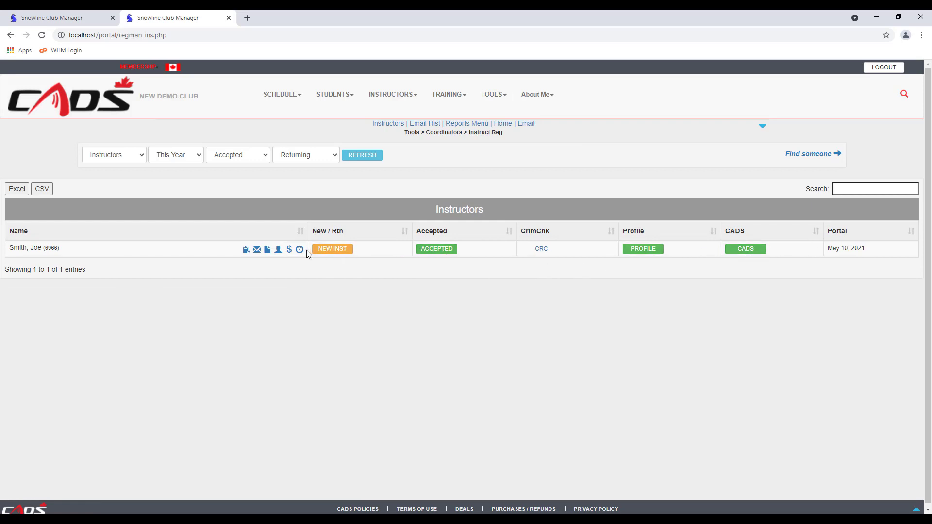
View the test instructor's profile, dashboard and $ account, returning to the list after each
click(280, 251)
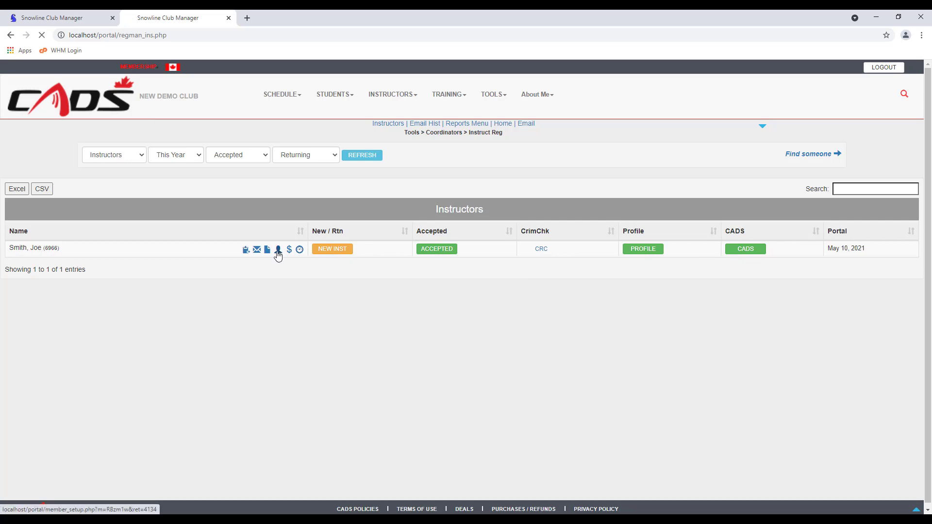
click(154, 122)
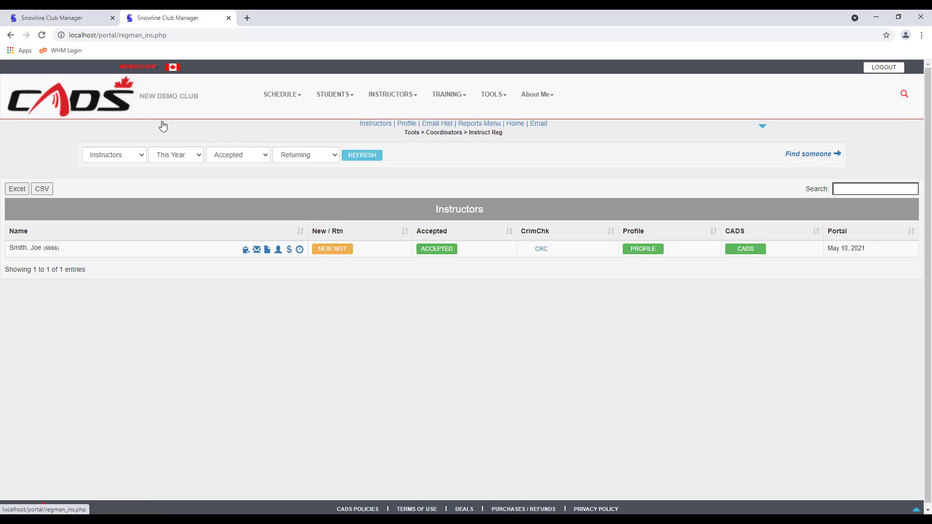
click(301, 250)
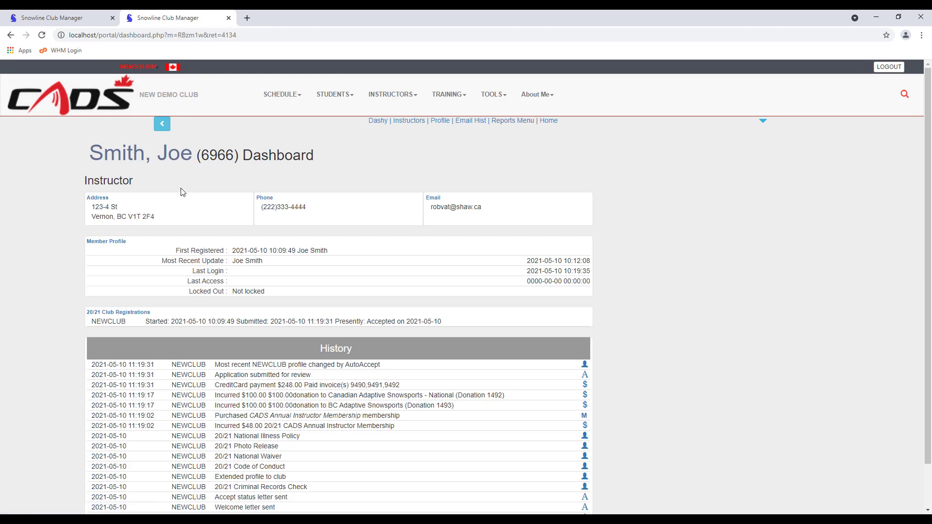
click(164, 127)
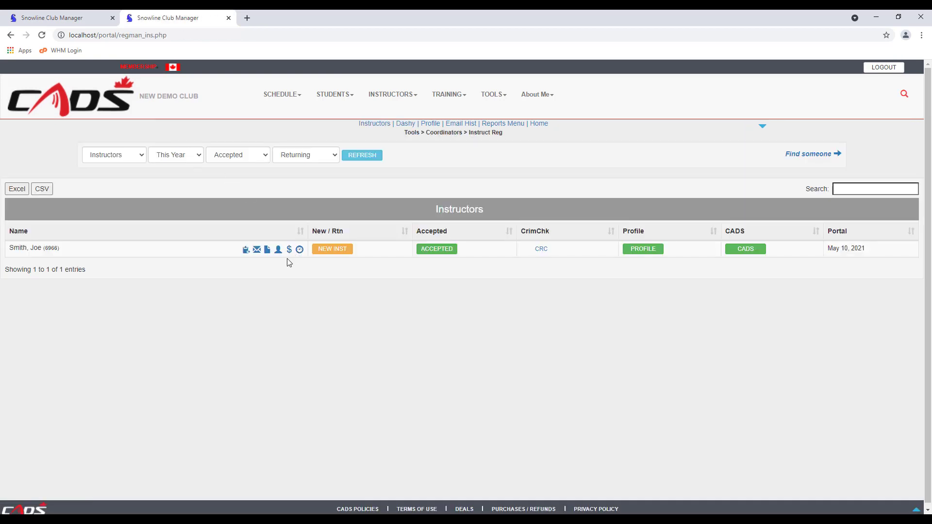
click(289, 250)
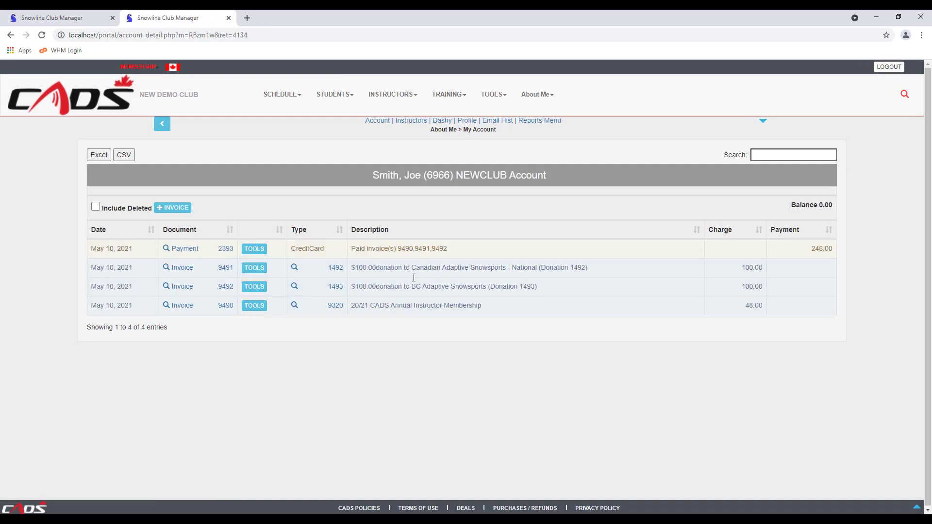
click(162, 125)
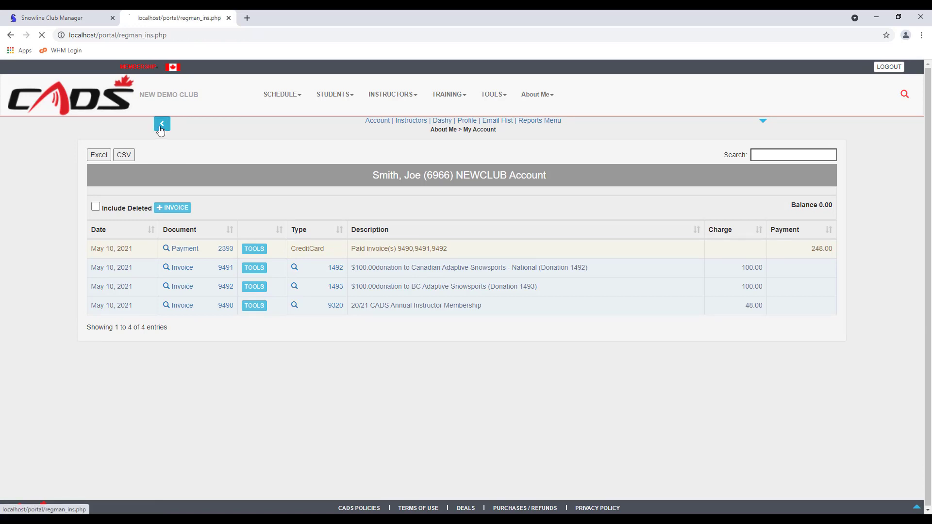